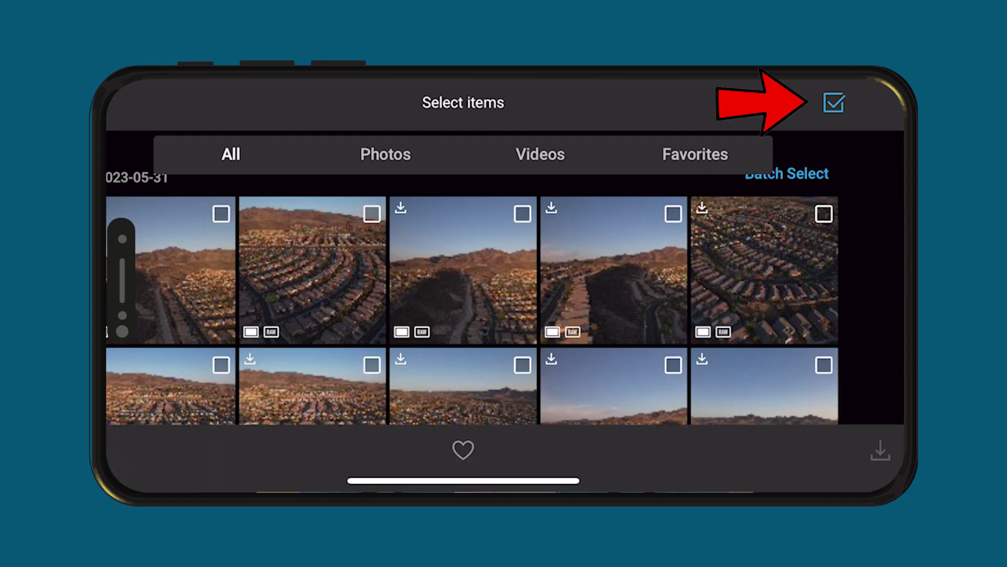
- Mark six aerial photos for download, then view the Videos and Favorites categories
{"action": "left_click", "coordinate": [221, 214]}
{"action": "left_click", "coordinate": [371, 213]}
{"action": "left_click", "coordinate": [522, 213]}
{"action": "left_click", "coordinate": [673, 214]}
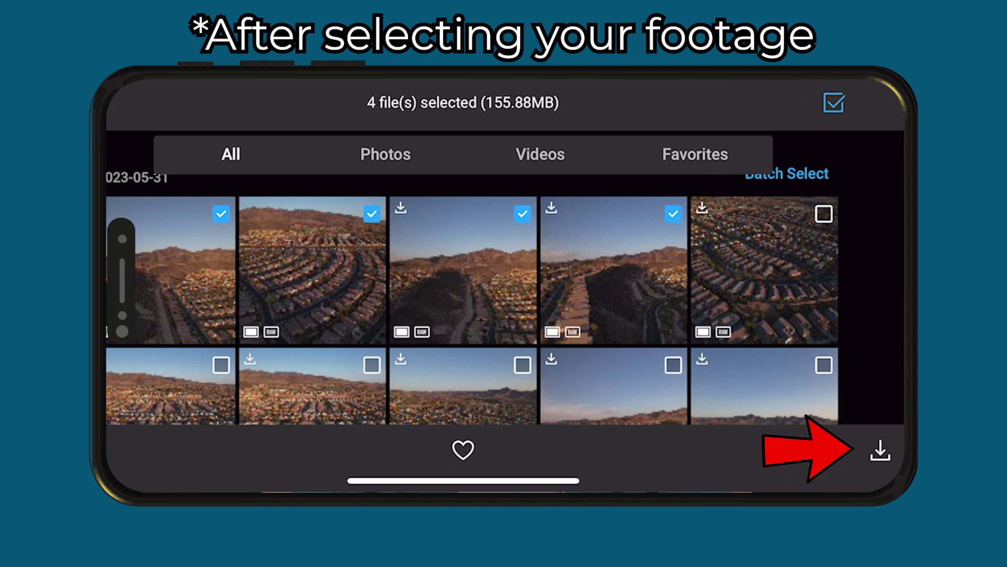
{"action": "left_click", "coordinate": [823, 213]}
{"action": "left_click", "coordinate": [221, 365]}
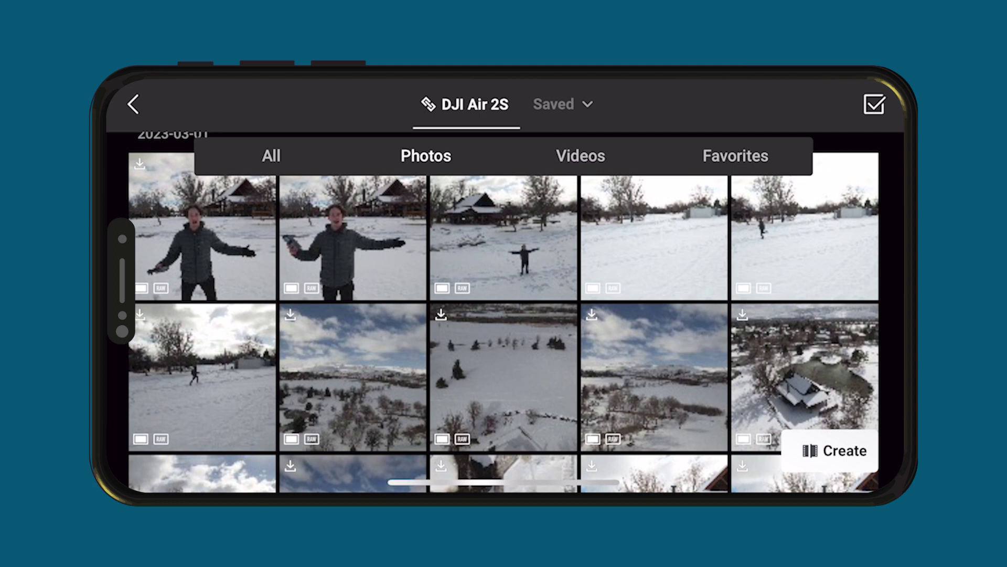
{"action": "left_click", "coordinate": [580, 155]}
{"action": "left_click", "coordinate": [735, 155]}
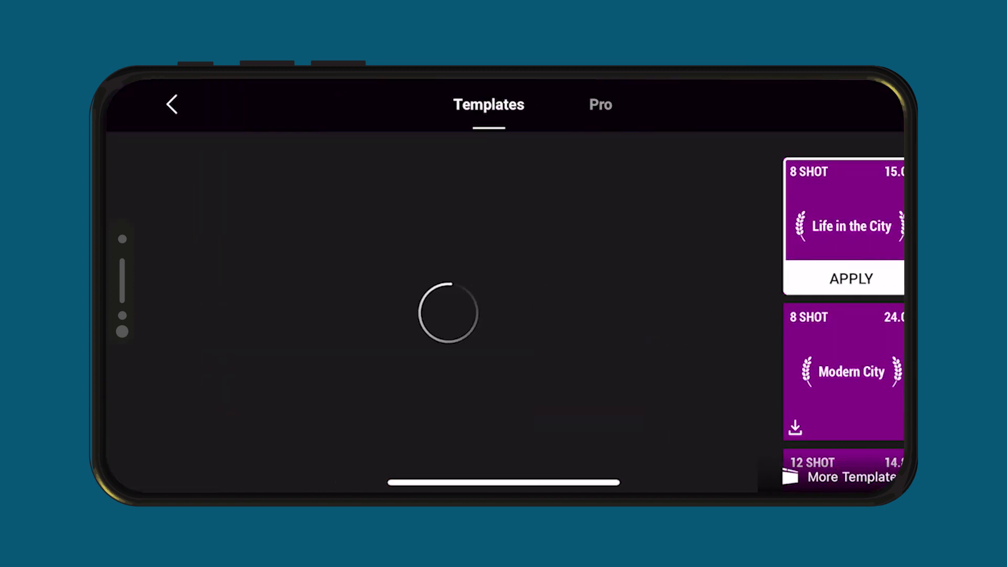
- Download the Adventure template and apply it to your own footage
{"action": "scroll", "coordinate": [813, 309], "scroll_direction": "down", "scroll_amount": 5}
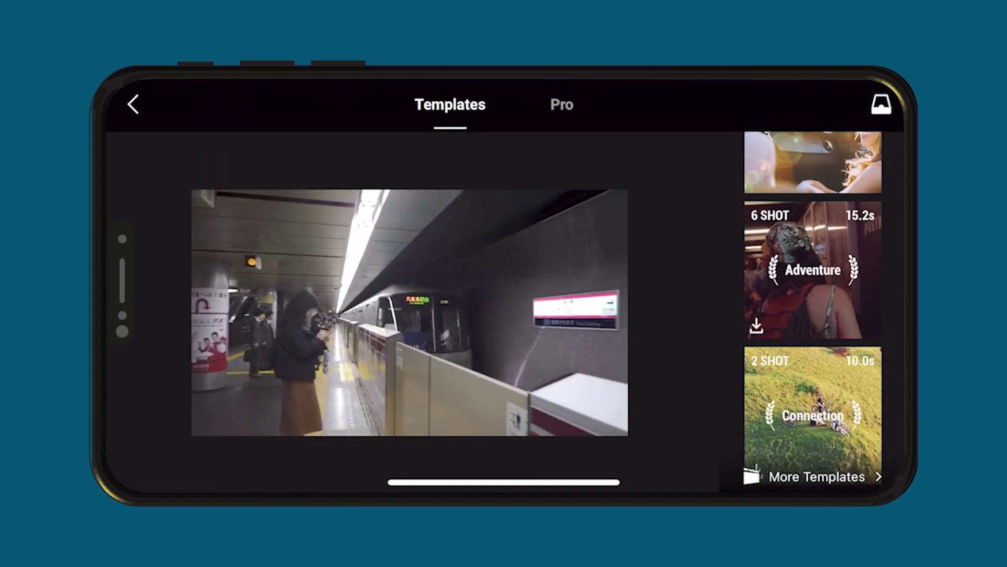
{"action": "left_click", "coordinate": [814, 247]}
{"action": "left_click", "coordinate": [813, 296]}
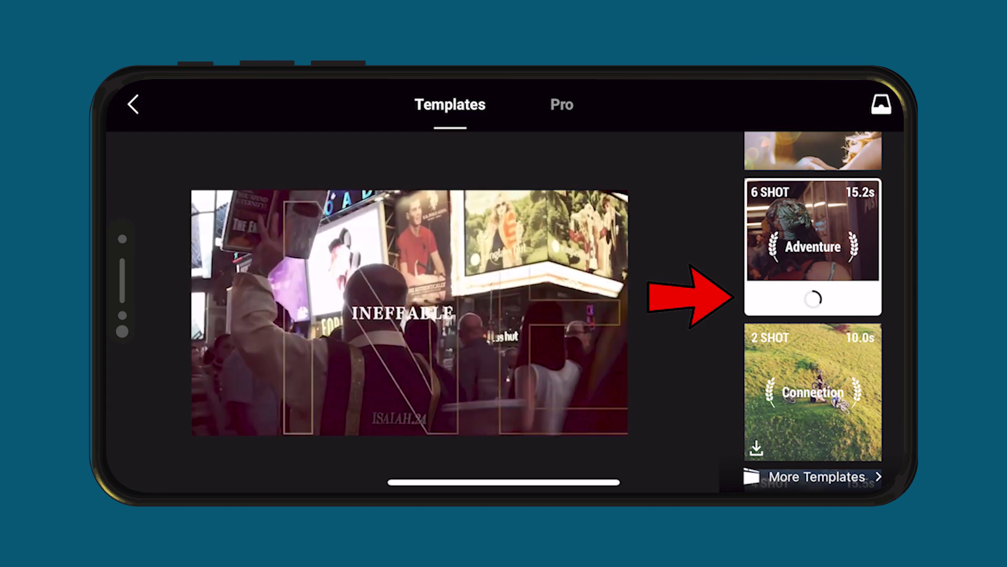
{"action": "left_click", "coordinate": [814, 297]}
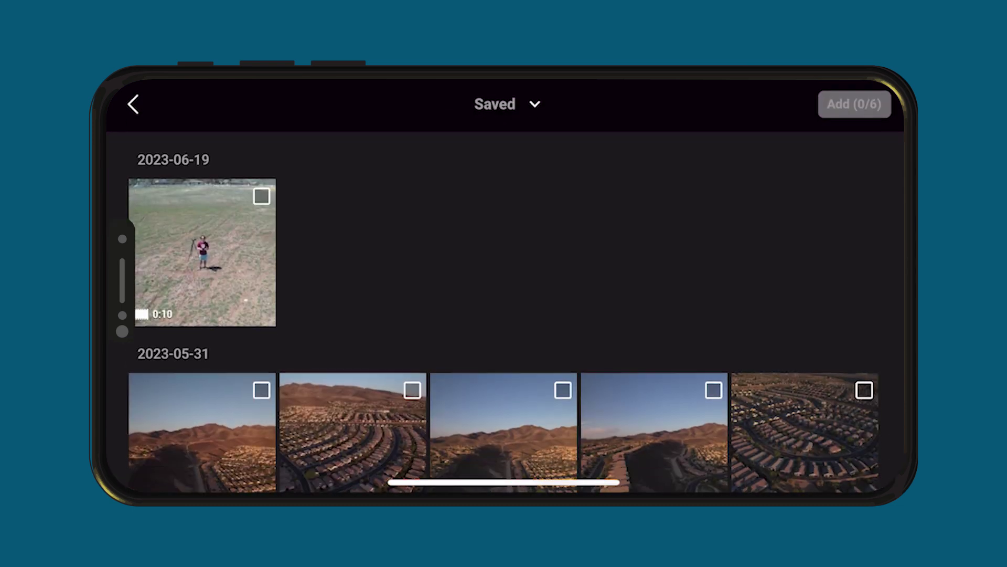
- Add four 2023-05-31 photos and the 2023-06-19 video clip to the template
{"action": "scroll", "coordinate": [503, 336], "scroll_direction": "down", "scroll_amount": 3}
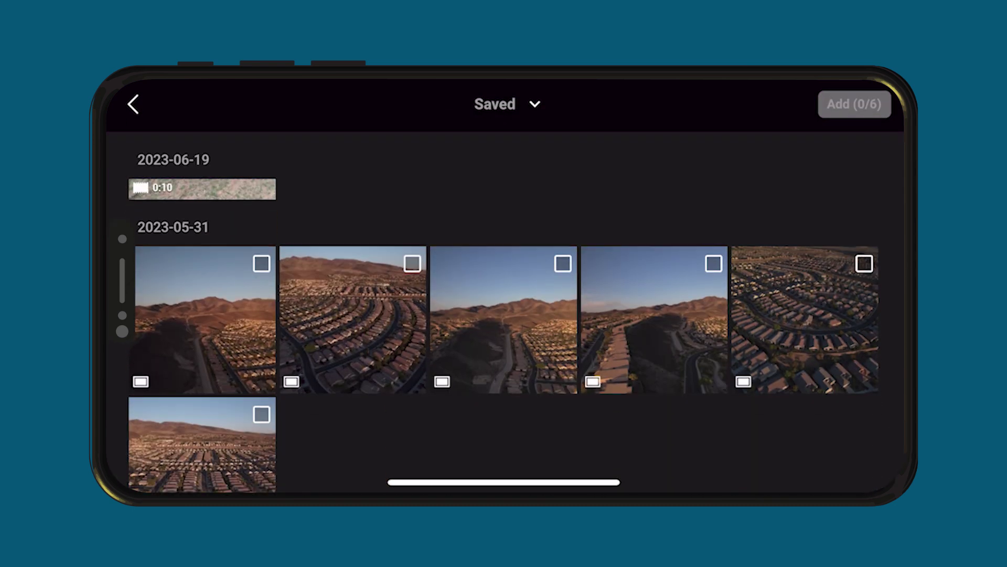
{"action": "left_click", "coordinate": [411, 262]}
{"action": "left_click", "coordinate": [261, 262]}
{"action": "left_click", "coordinate": [258, 195]}
{"action": "left_click", "coordinate": [562, 389]}
{"action": "left_click", "coordinate": [714, 389]}
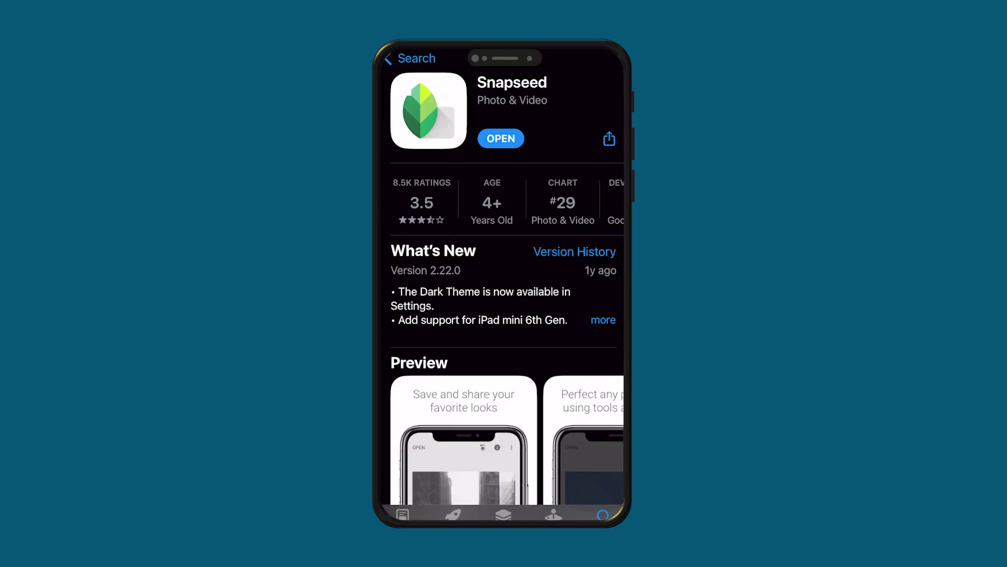
- Browse Snapseed's preview screenshots full screen in the App Store
{"action": "scroll", "coordinate": [502, 283], "scroll_direction": "down", "scroll_amount": 5}
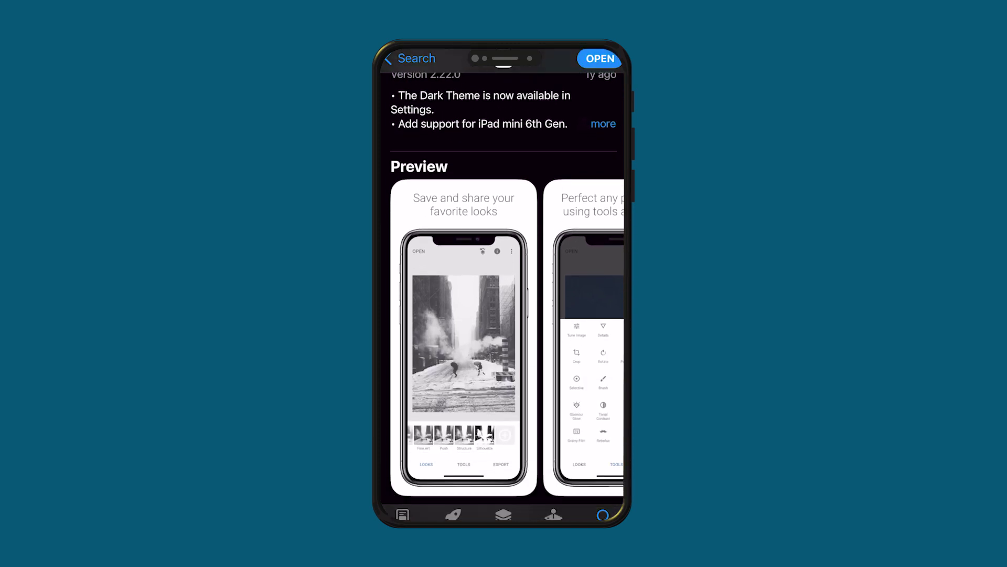
{"action": "left_click", "coordinate": [464, 336]}
{"action": "scroll", "coordinate": [502, 297], "scroll_direction": "right", "scroll_amount": 5}
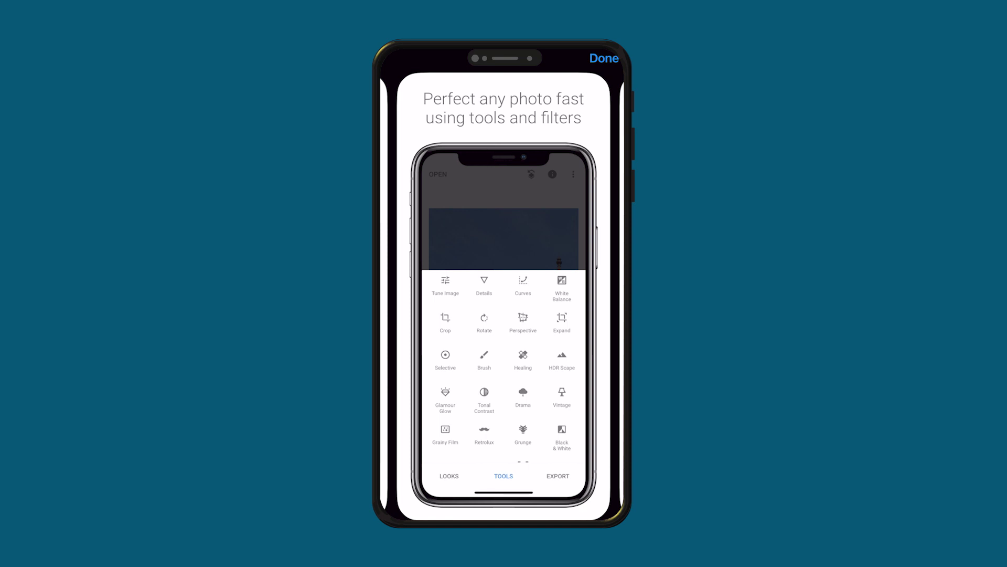
{"action": "scroll", "coordinate": [502, 296], "scroll_direction": "right", "scroll_amount": 5}
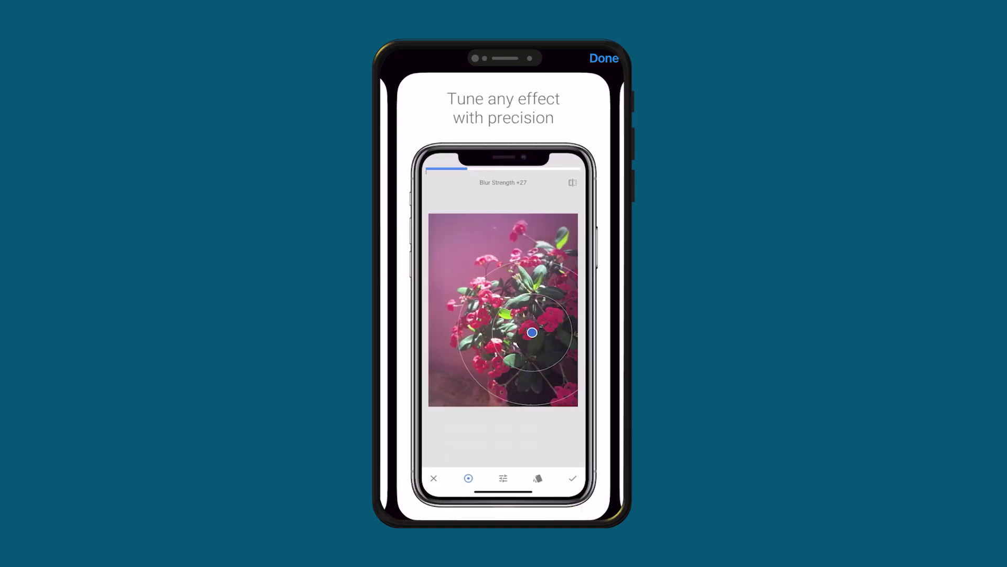
{"action": "scroll", "coordinate": [502, 297], "scroll_direction": "right", "scroll_amount": 5}
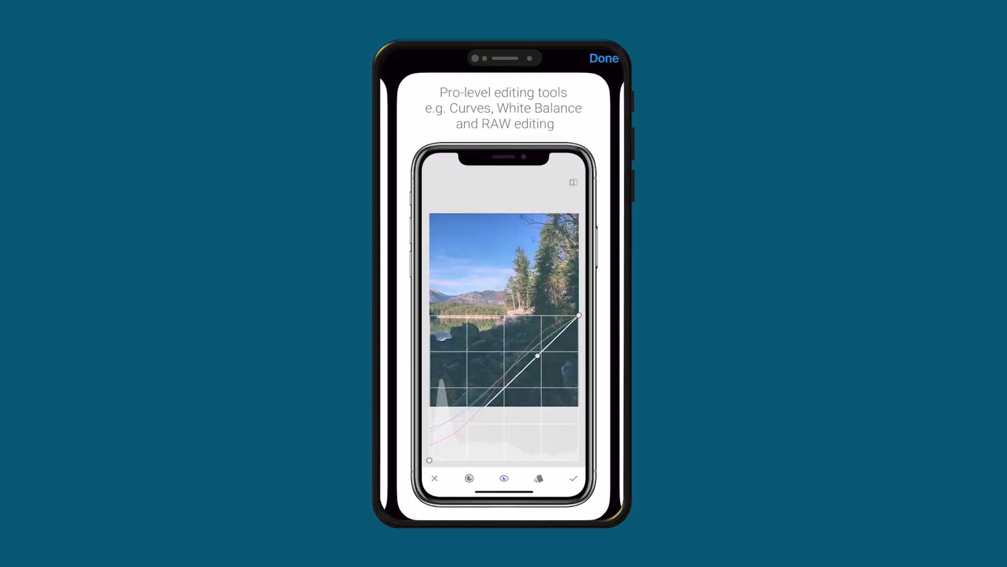
{"action": "scroll", "coordinate": [502, 297], "scroll_direction": "right", "scroll_amount": 5}
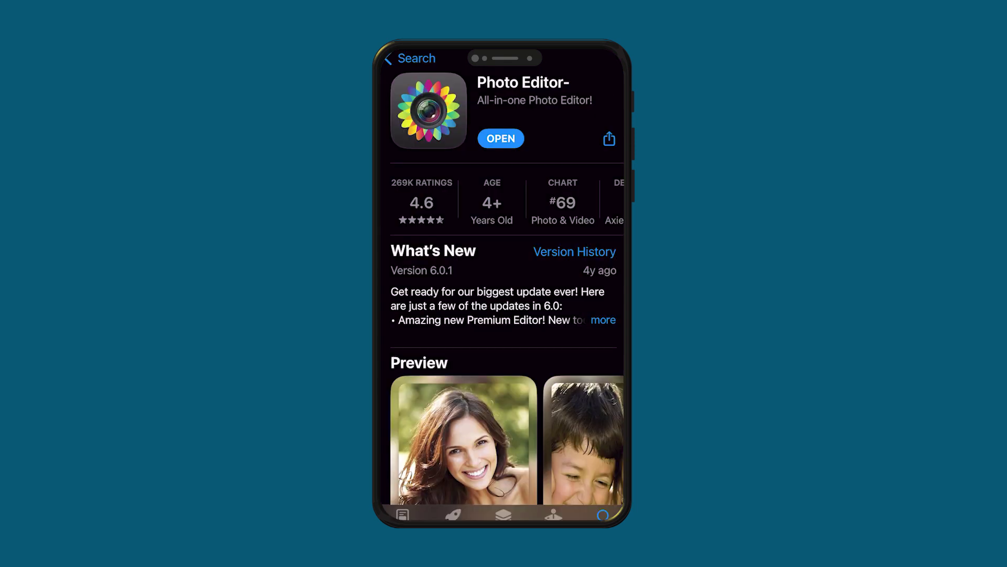
- Browse the Photo Editor- listing's preview screenshots full screen
{"action": "scroll", "coordinate": [502, 296], "scroll_direction": "down", "scroll_amount": 5}
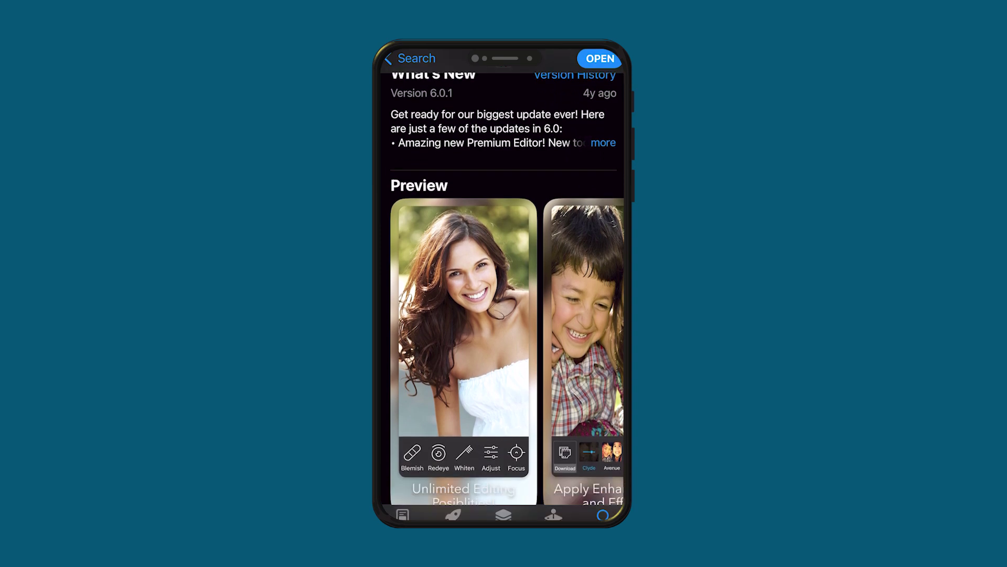
{"action": "left_click", "coordinate": [463, 293]}
{"action": "scroll", "coordinate": [502, 297], "scroll_direction": "right", "scroll_amount": 5}
{"action": "scroll", "coordinate": [502, 297], "scroll_direction": "right", "scroll_amount": 5}
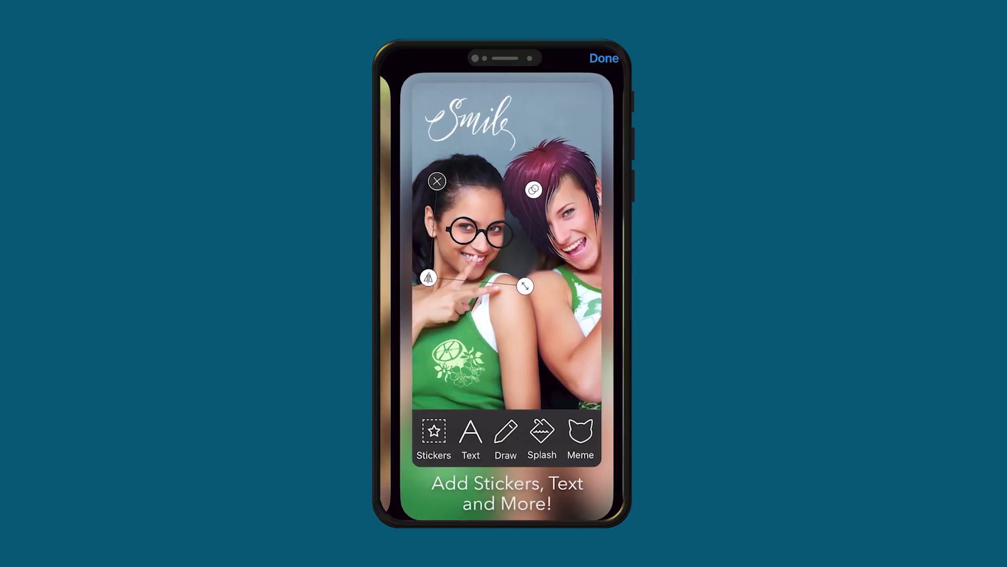
{"action": "scroll", "coordinate": [502, 296], "scroll_direction": "right", "scroll_amount": 5}
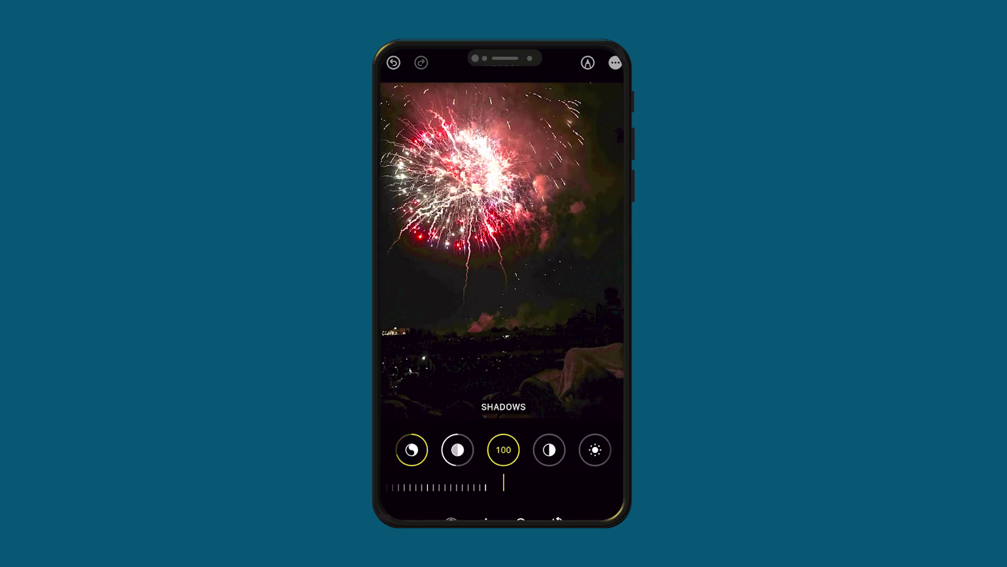
- Move from Shadows to the Contrast adjustment in the fireworks photo's edit carousel
{"action": "left_click", "coordinate": [549, 449]}
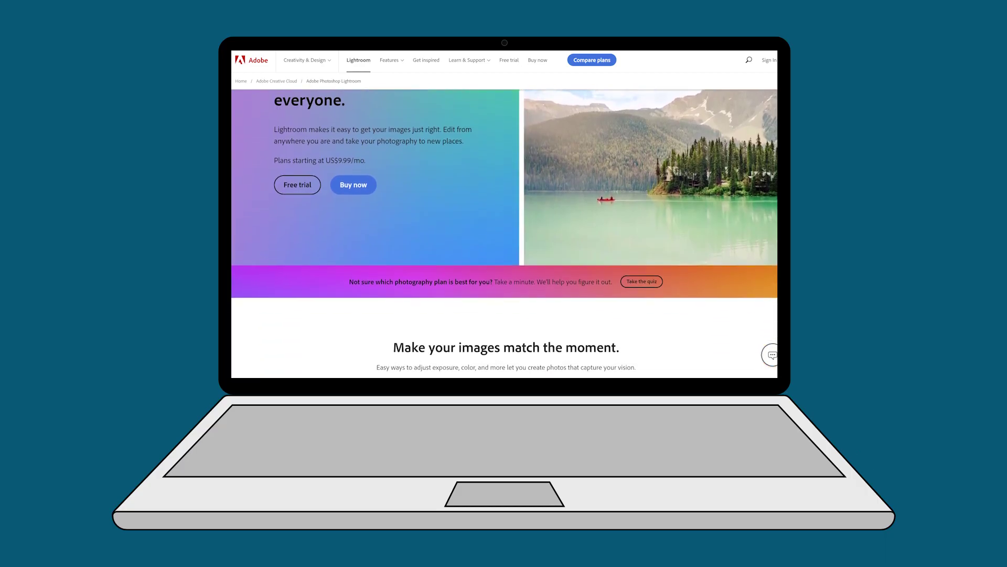
- Scroll the Lightroom product page down to the 'Get down to the last detail.' section
{"action": "scroll", "coordinate": [504, 234], "scroll_direction": "down", "scroll_amount": 3}
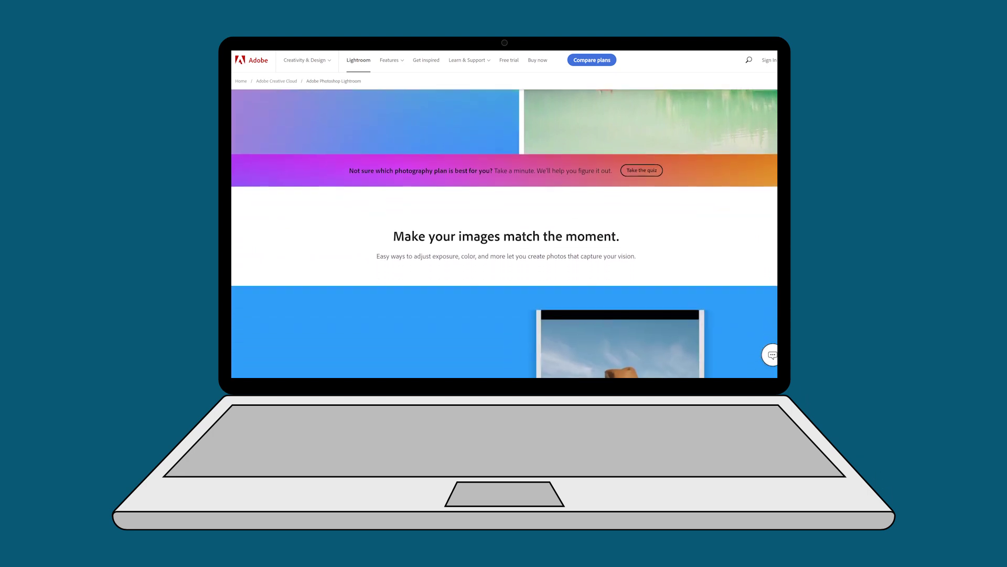
{"action": "scroll", "coordinate": [505, 234], "scroll_direction": "down", "scroll_amount": 3}
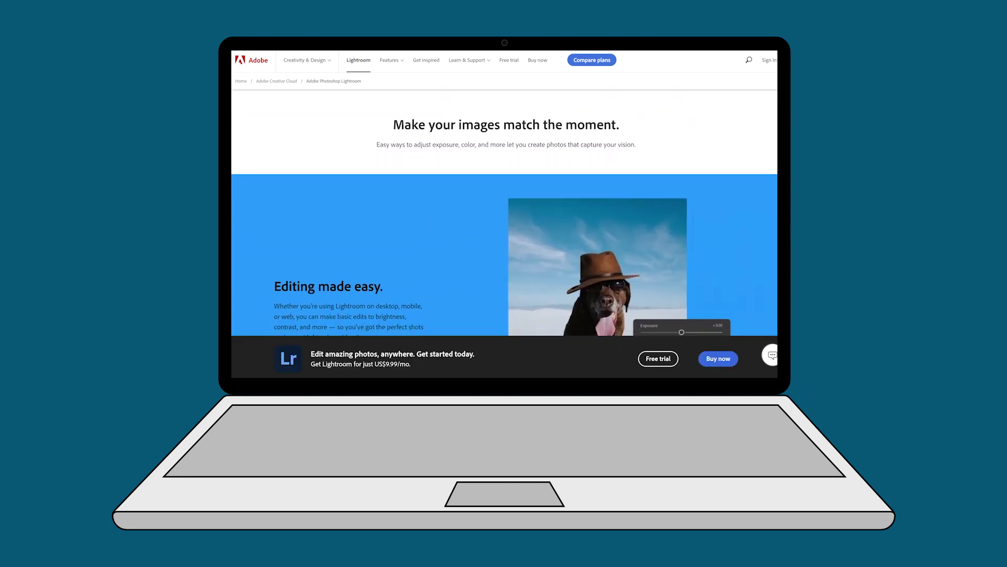
{"action": "scroll", "coordinate": [504, 233], "scroll_direction": "down", "scroll_amount": 3}
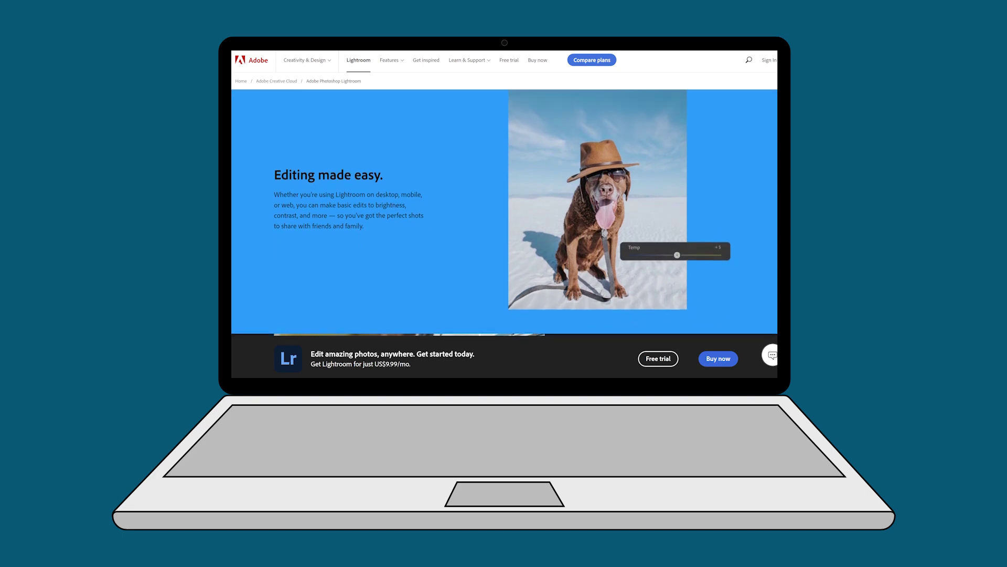
{"action": "scroll", "coordinate": [504, 234], "scroll_direction": "down", "scroll_amount": 3}
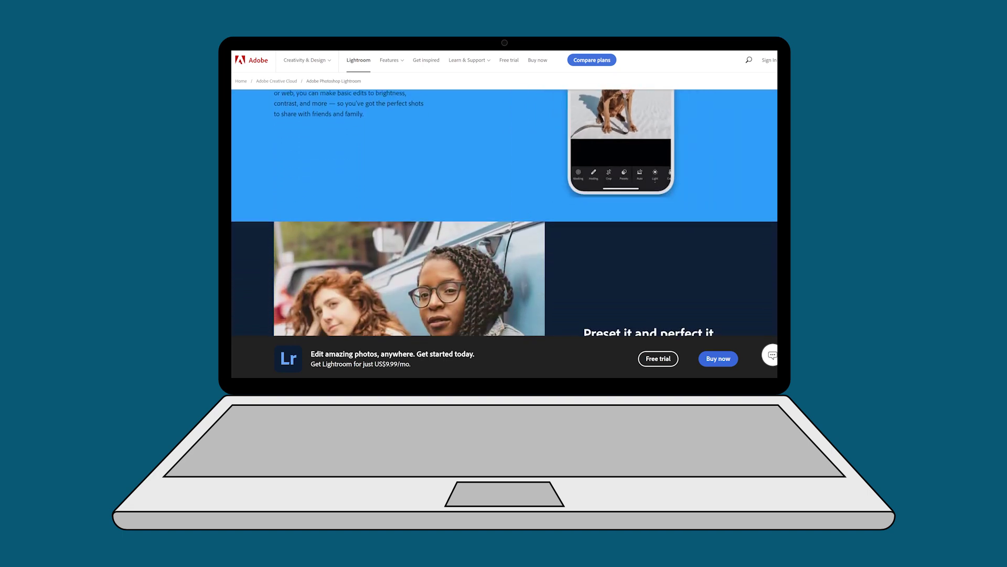
{"action": "scroll", "coordinate": [505, 234], "scroll_direction": "down", "scroll_amount": 3}
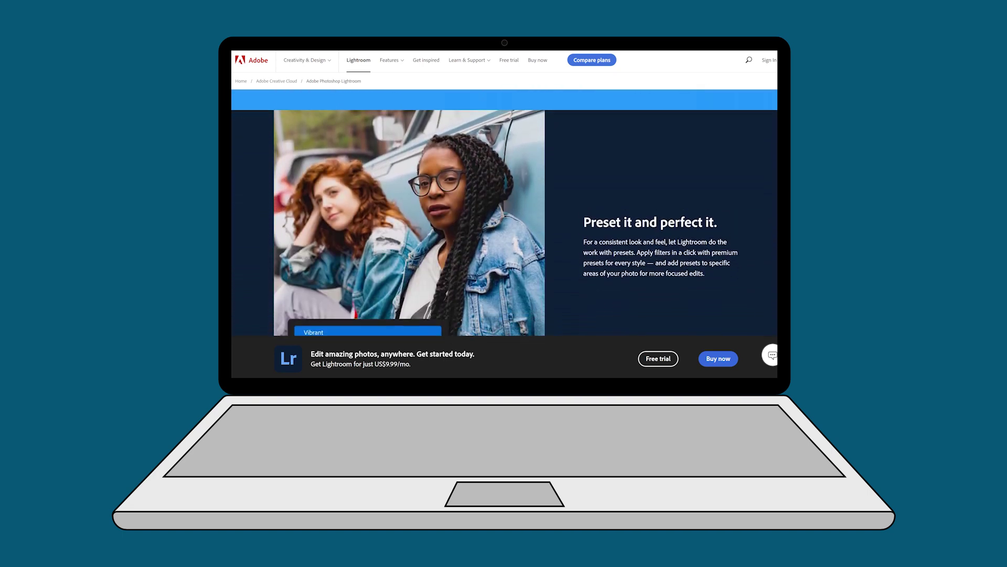
{"action": "scroll", "coordinate": [504, 234], "scroll_direction": "down", "scroll_amount": 3}
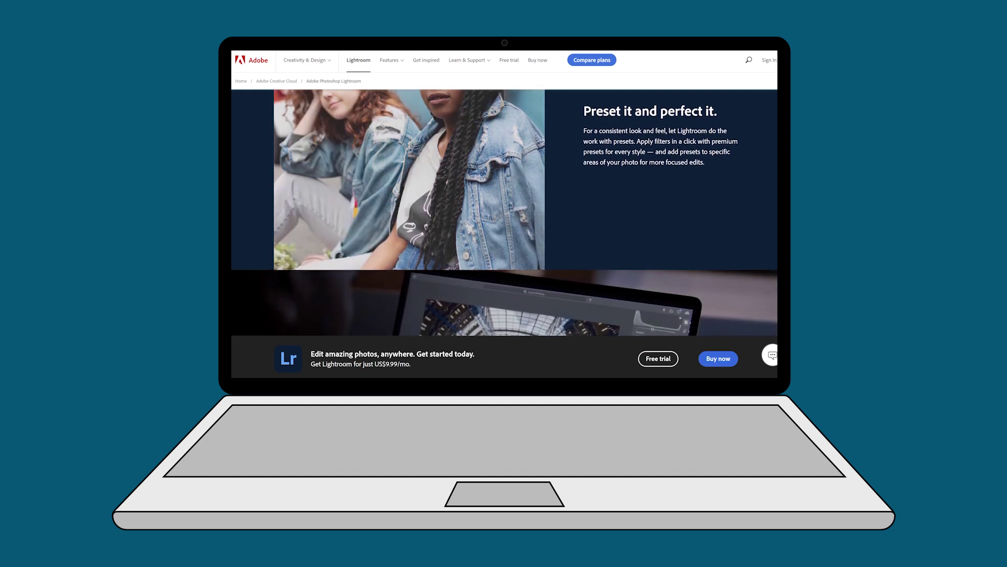
{"action": "scroll", "coordinate": [504, 233], "scroll_direction": "down", "scroll_amount": 3}
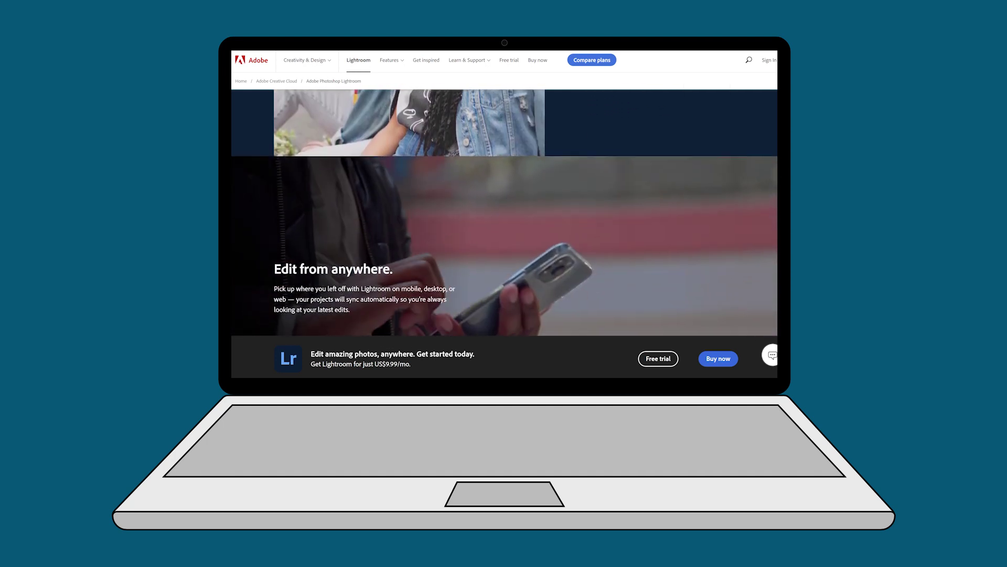
{"action": "scroll", "coordinate": [504, 234], "scroll_direction": "down", "scroll_amount": 3}
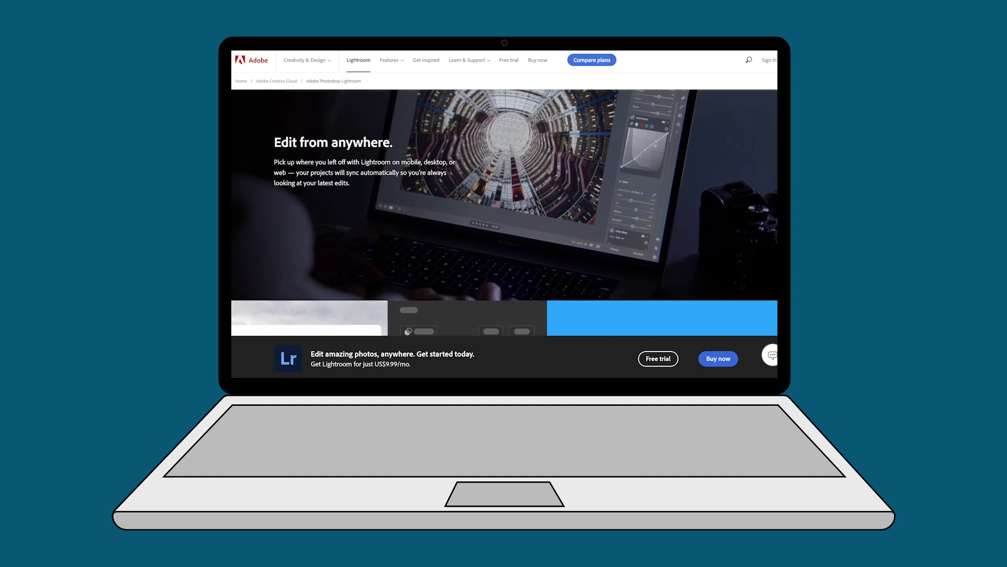
{"action": "scroll", "coordinate": [504, 234], "scroll_direction": "down", "scroll_amount": 3}
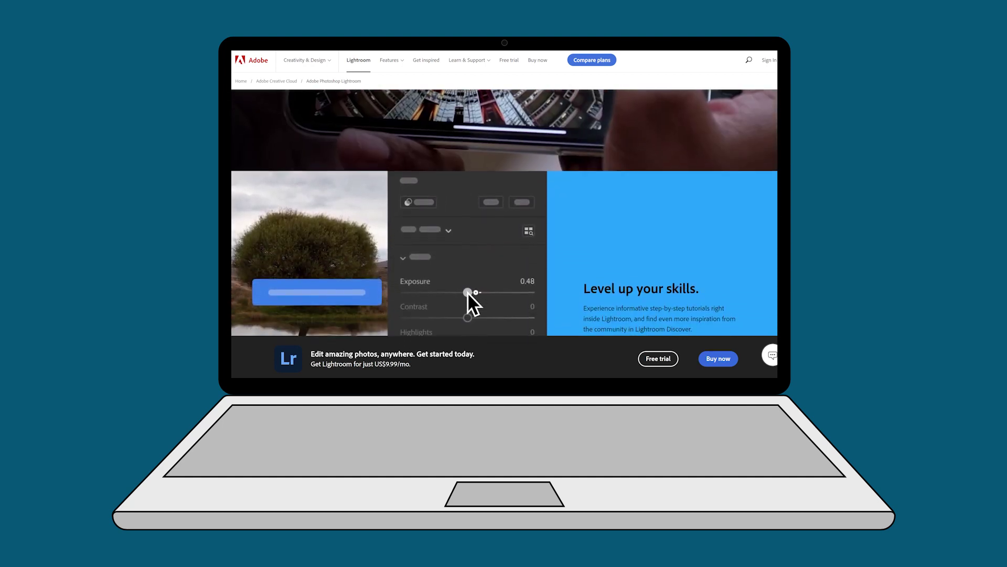
{"action": "scroll", "coordinate": [475, 253], "scroll_direction": "down", "scroll_amount": 3}
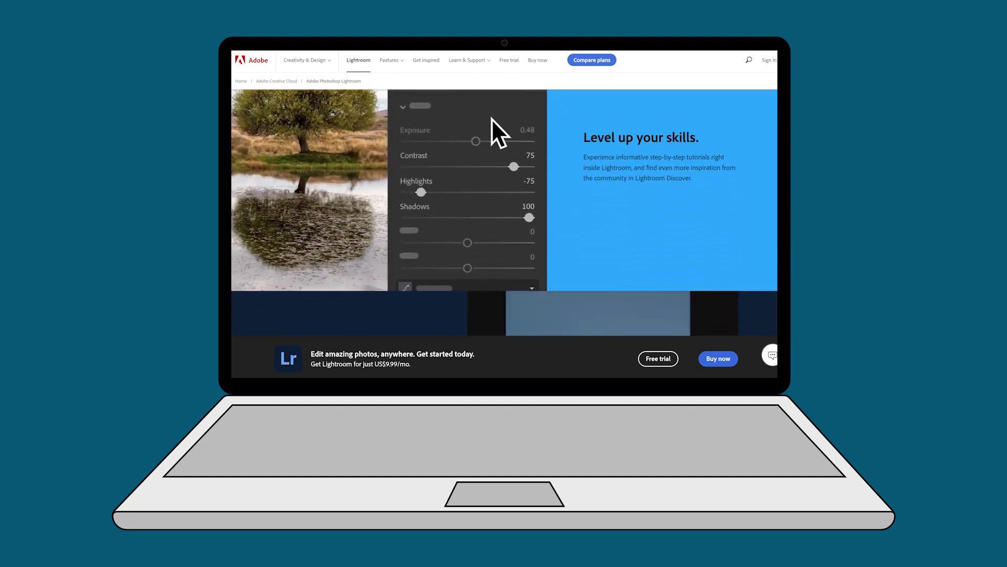
{"action": "scroll", "coordinate": [497, 98], "scroll_direction": "down", "scroll_amount": 3}
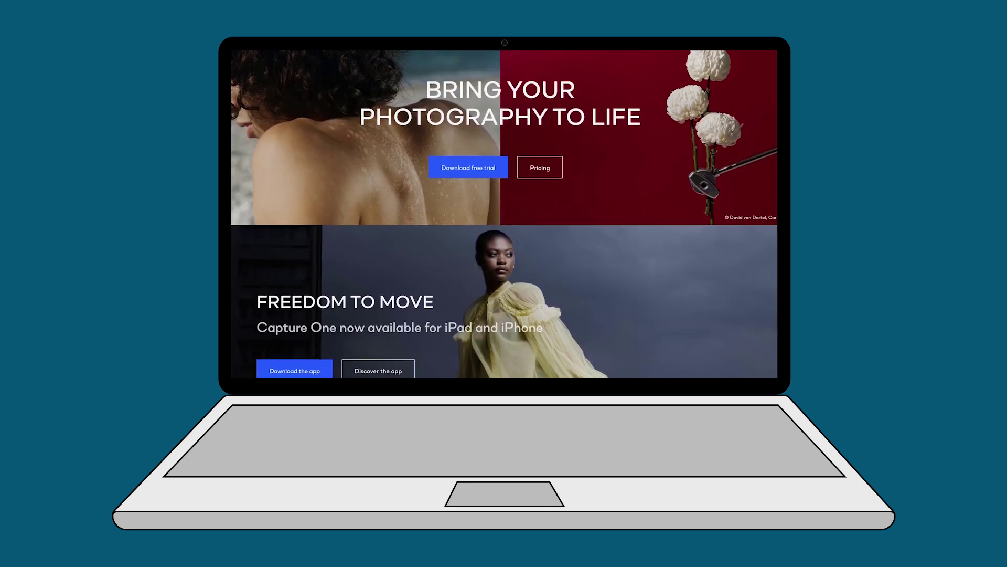
- Scroll the Capture One page down to the 'Test Capture One for free across devices' banner
{"action": "scroll", "coordinate": [504, 214], "scroll_direction": "down", "scroll_amount": 1}
{"action": "scroll", "coordinate": [504, 214], "scroll_direction": "down", "scroll_amount": 2}
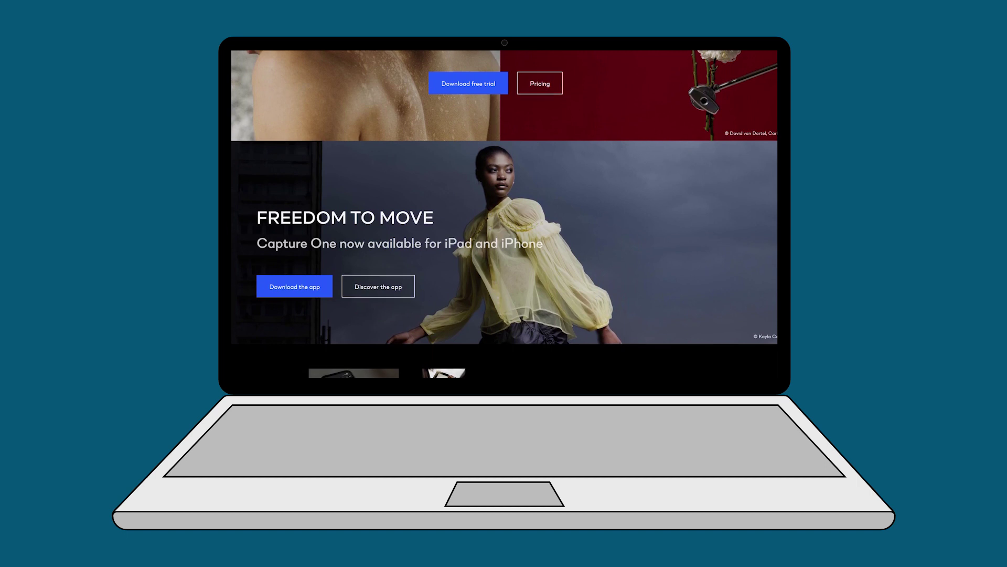
{"action": "scroll", "coordinate": [504, 214], "scroll_direction": "down", "scroll_amount": 2}
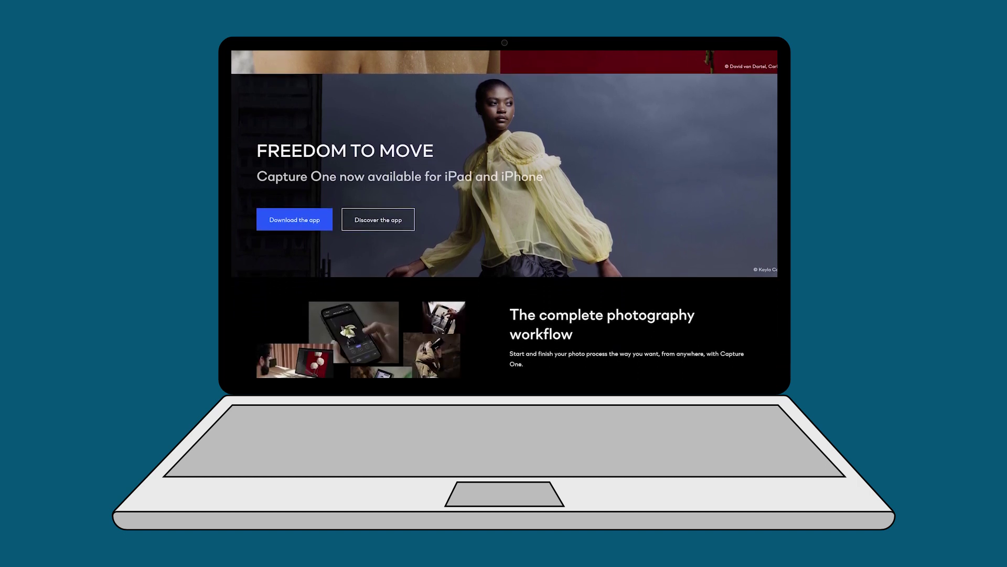
{"action": "scroll", "coordinate": [505, 214], "scroll_direction": "down", "scroll_amount": 2}
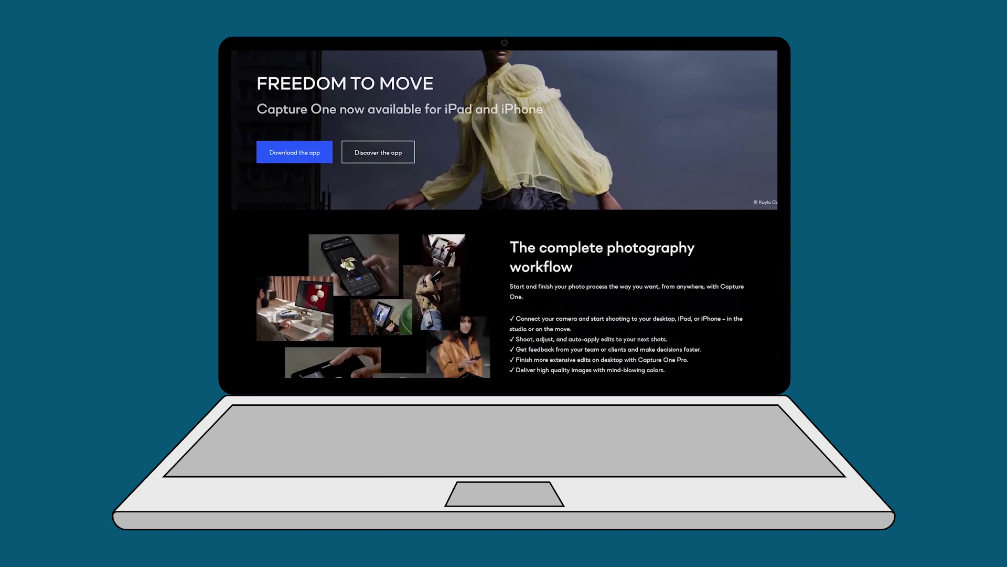
{"action": "scroll", "coordinate": [505, 214], "scroll_direction": "down", "scroll_amount": 2}
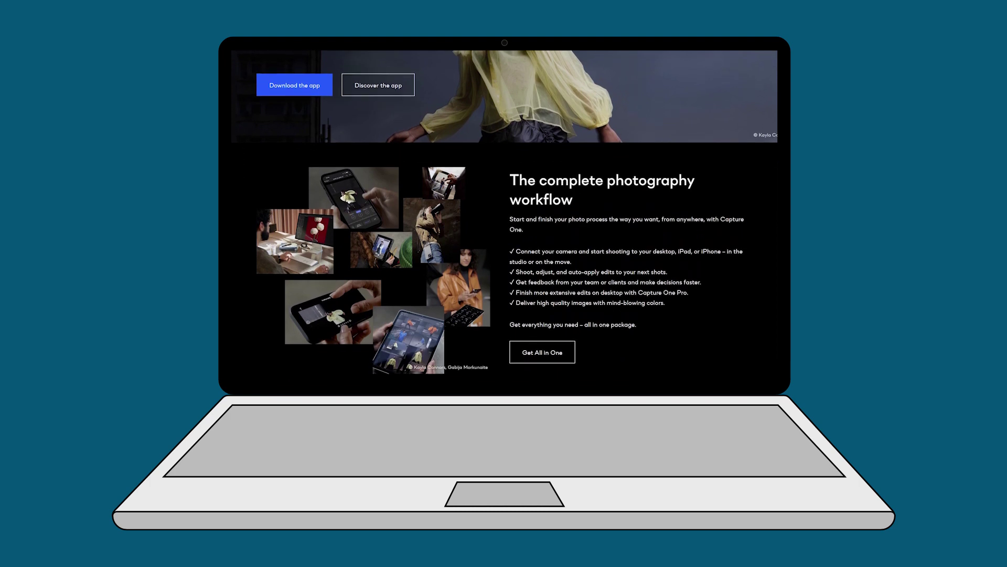
{"action": "scroll", "coordinate": [504, 214], "scroll_direction": "down", "scroll_amount": 2}
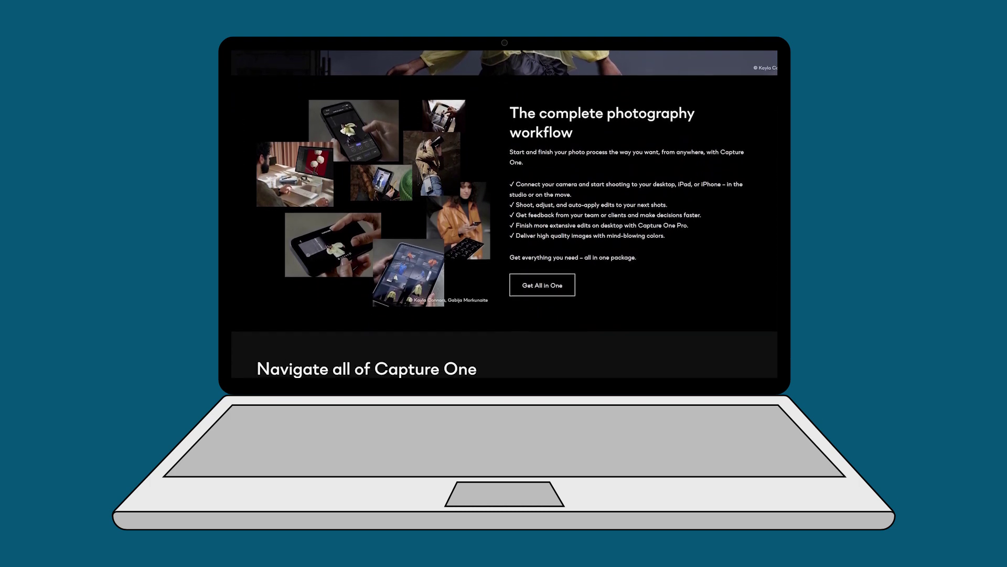
{"action": "scroll", "coordinate": [505, 214], "scroll_direction": "down", "scroll_amount": 2}
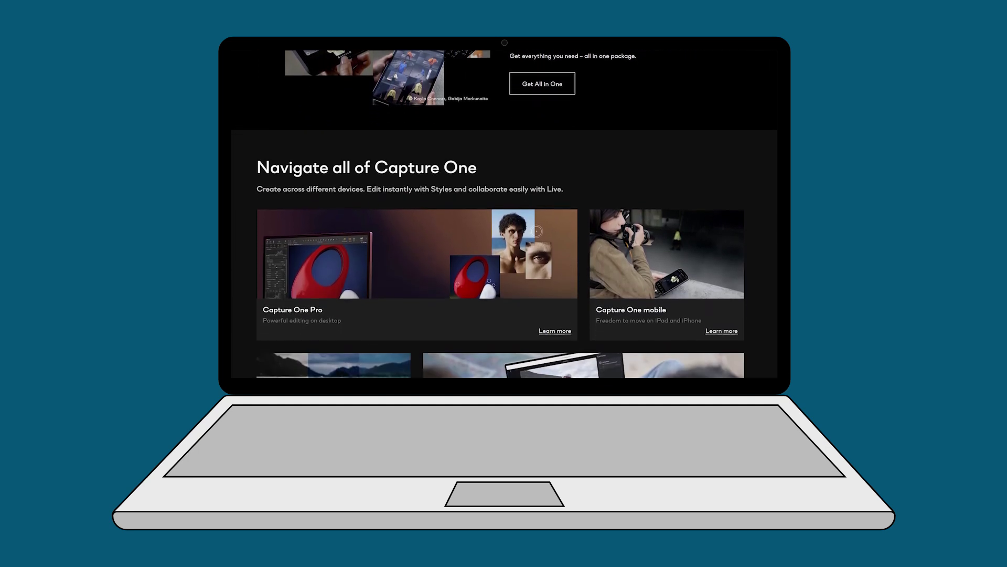
{"action": "scroll", "coordinate": [505, 214], "scroll_direction": "down", "scroll_amount": 2}
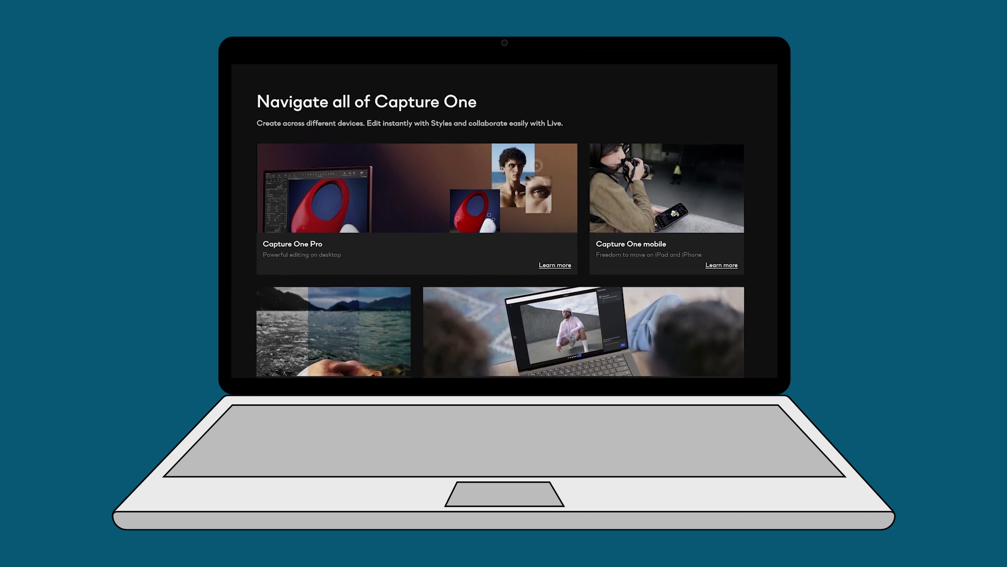
{"action": "scroll", "coordinate": [504, 215], "scroll_direction": "down", "scroll_amount": 3}
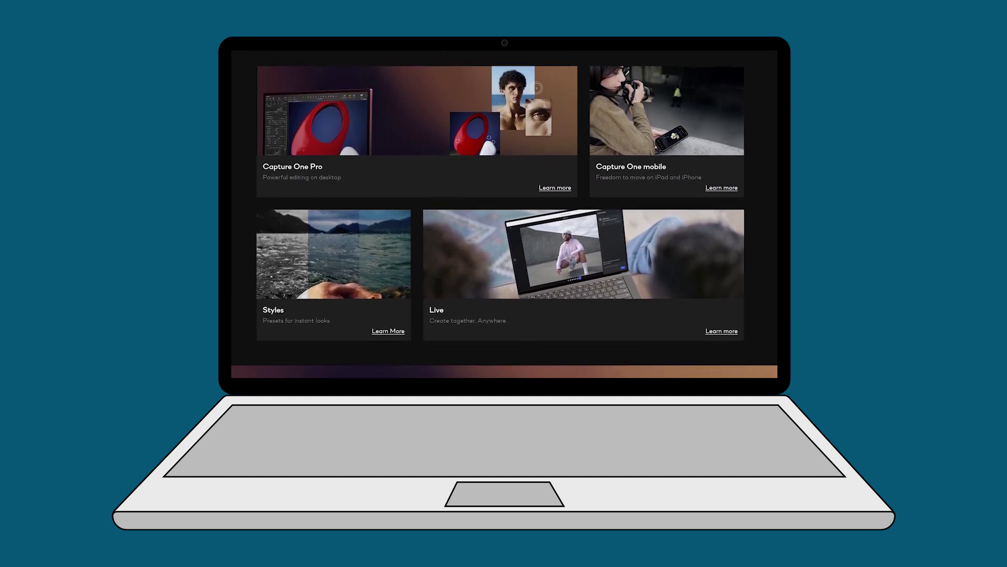
{"action": "scroll", "coordinate": [504, 214], "scroll_direction": "down", "scroll_amount": 3}
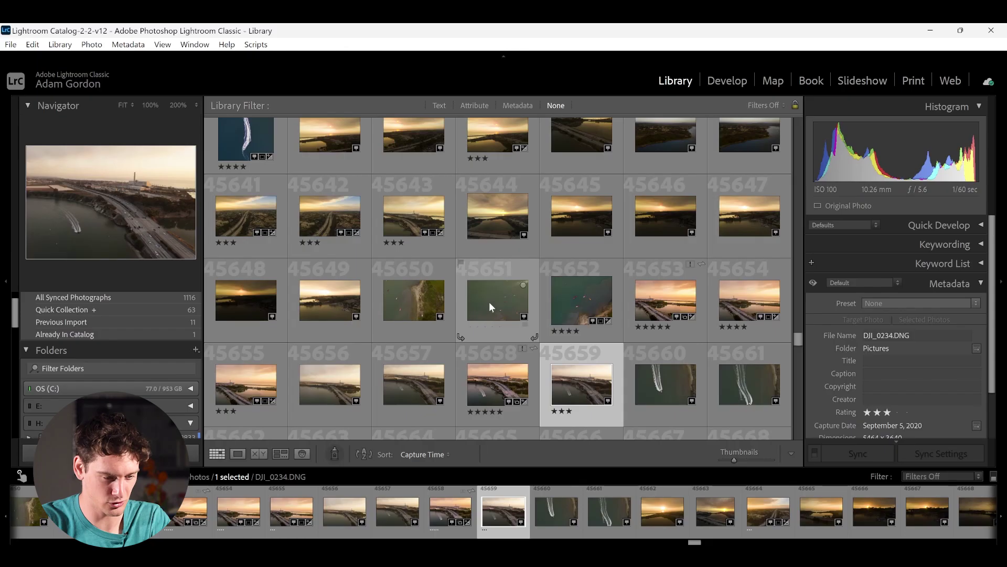
- Scroll through the Library grid of sunset drone photos to locate DJI_0234.DNG
{"action": "scroll", "coordinate": [490, 306], "scroll_direction": "down", "scroll_amount": 3}
{"action": "scroll", "coordinate": [490, 307], "scroll_direction": "up", "scroll_amount": 3}
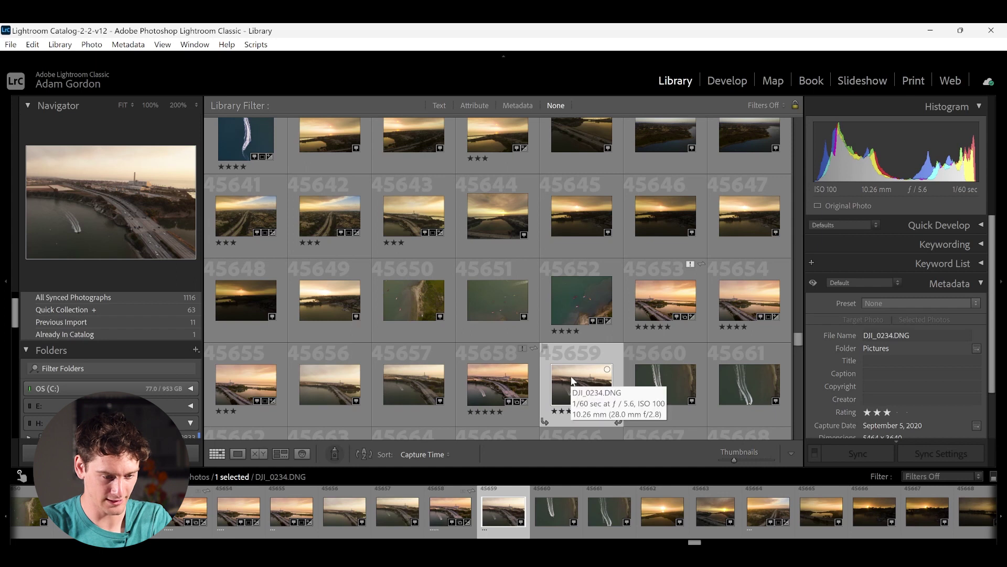
- Open the photo in Develop and inspect the coastline, highway and cliffs at 100%
{"action": "left_click", "coordinate": [724, 81]}
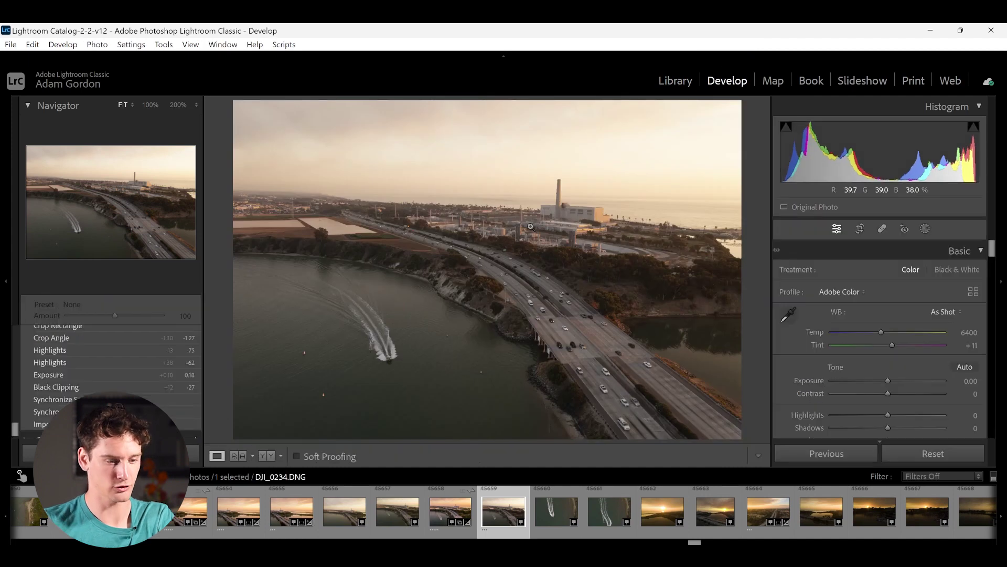
{"action": "left_click", "coordinate": [461, 201]}
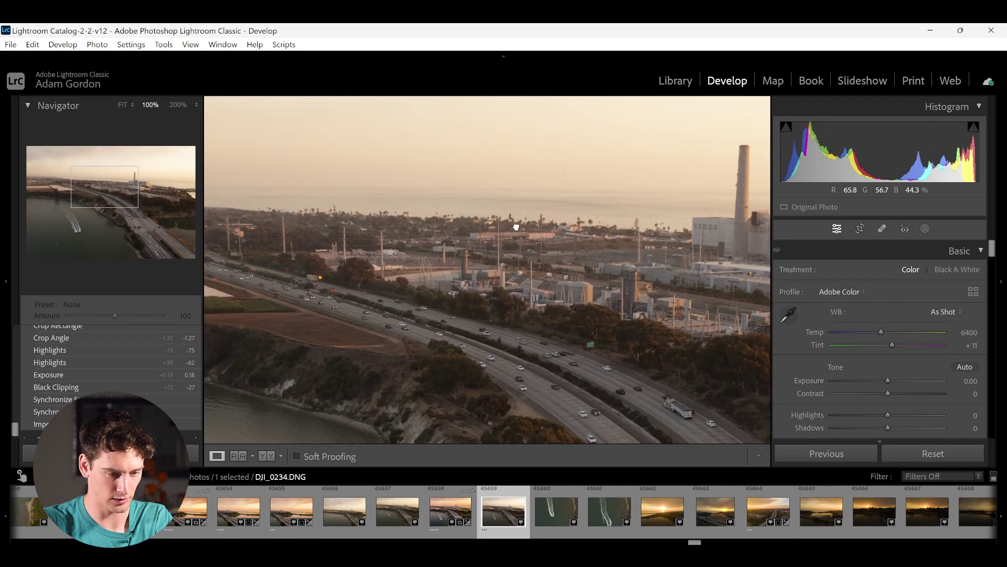
{"action": "left_click_drag", "start_coordinate": [481, 225], "coordinate": [677, 169]}
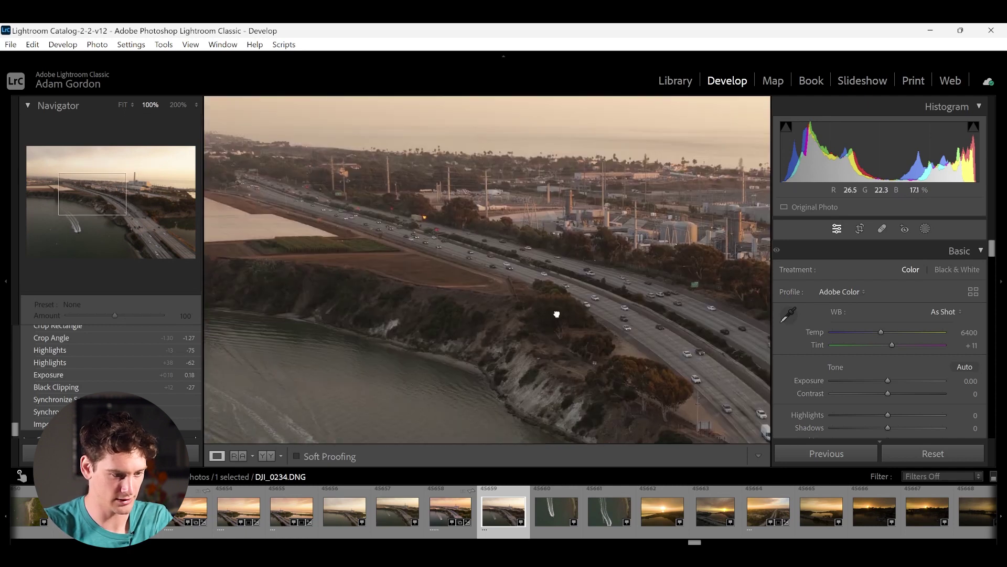
{"action": "left_click_drag", "start_coordinate": [462, 271], "coordinate": [572, 322]}
{"action": "left_click", "coordinate": [537, 290]}
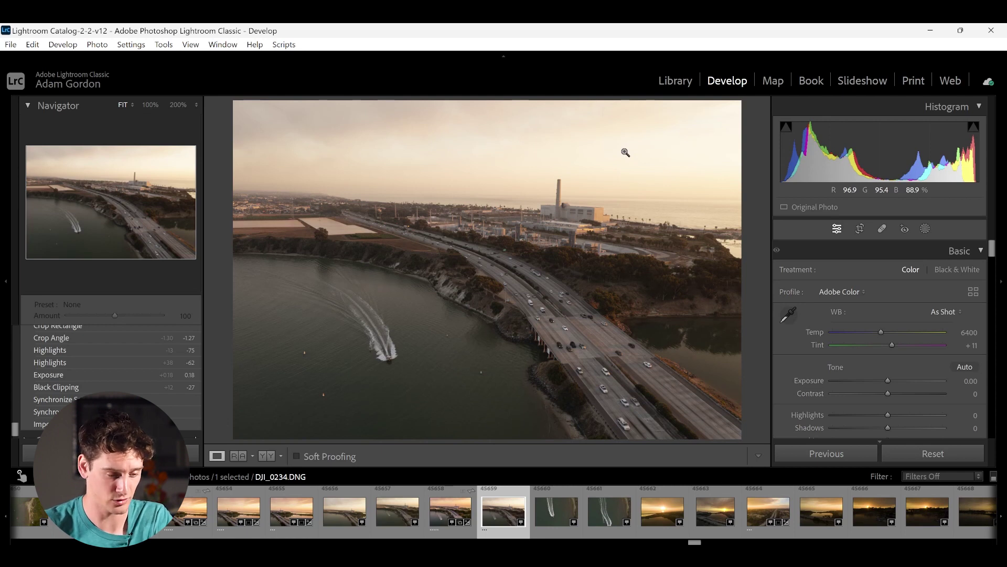
- Inspect the boat and its wake at 100%, then return to Fit view
{"action": "left_click", "coordinate": [398, 348]}
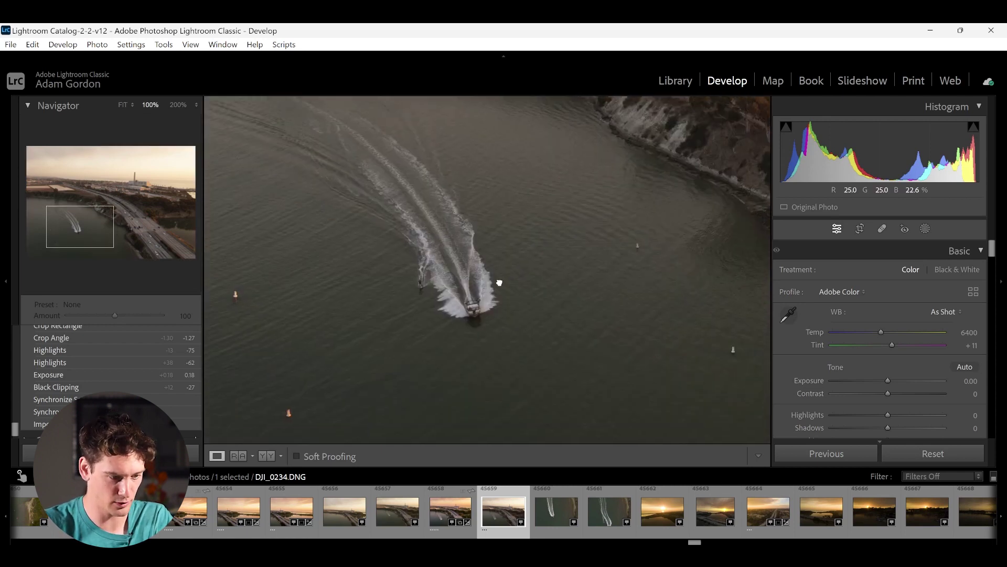
{"action": "left_click_drag", "start_coordinate": [500, 283], "coordinate": [448, 331]}
{"action": "left_click", "coordinate": [448, 330]}
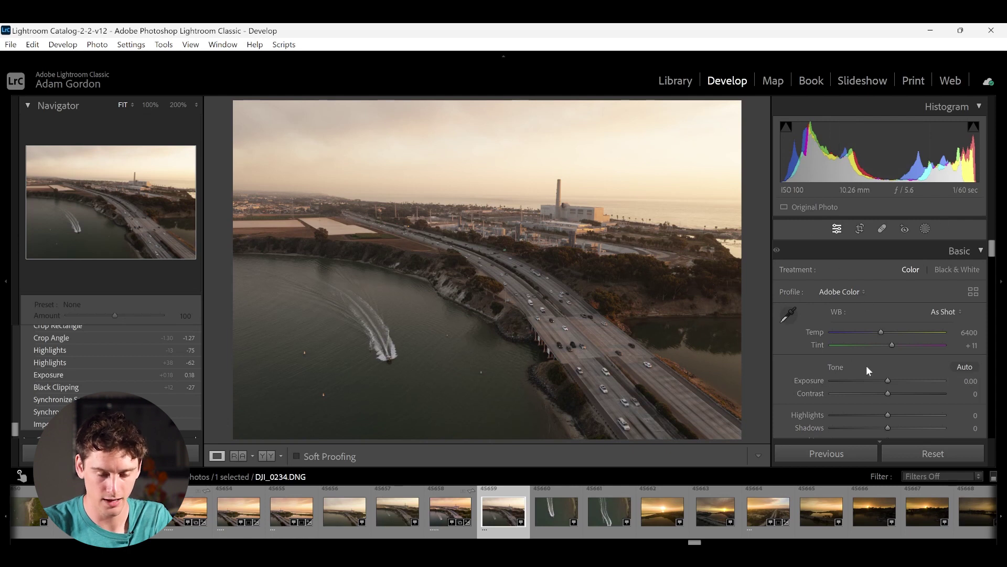
- Glance at the Tone Curve panel, then raise DJI_0234.DNG's Exposure to +0.12
{"action": "scroll", "coordinate": [883, 321], "scroll_direction": "down", "scroll_amount": 4}
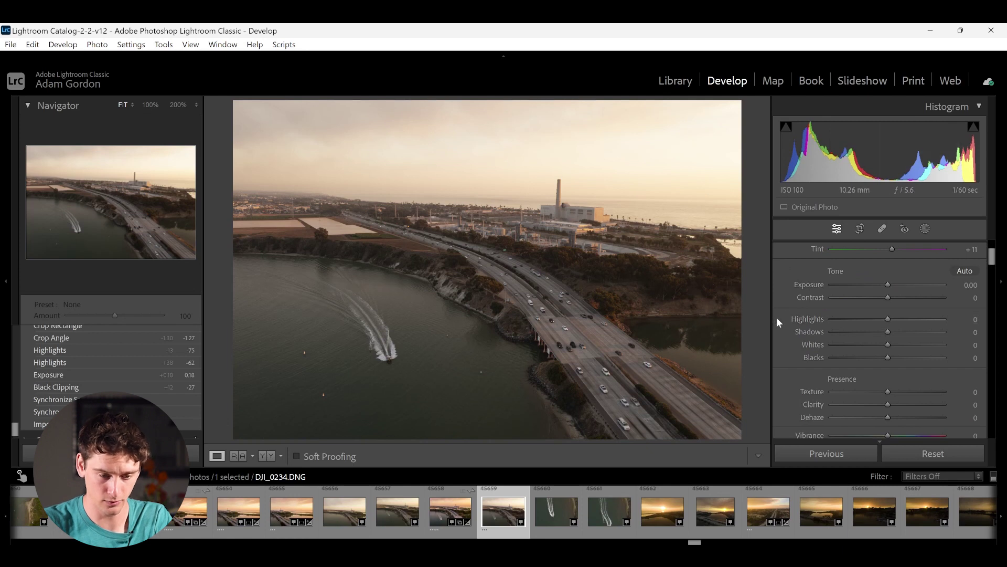
{"action": "scroll", "coordinate": [781, 321], "scroll_direction": "up", "scroll_amount": 4}
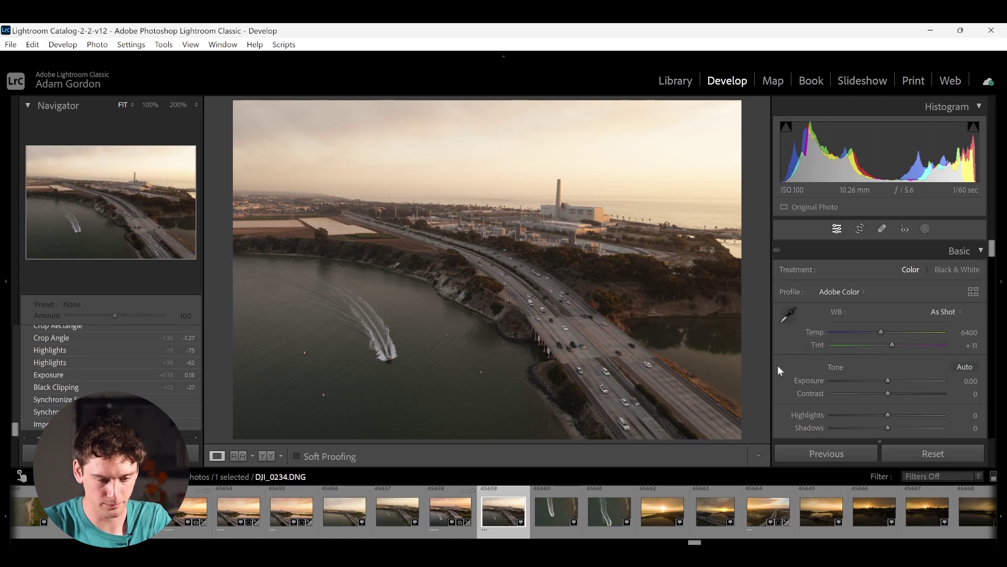
{"action": "left_click", "coordinate": [979, 252]}
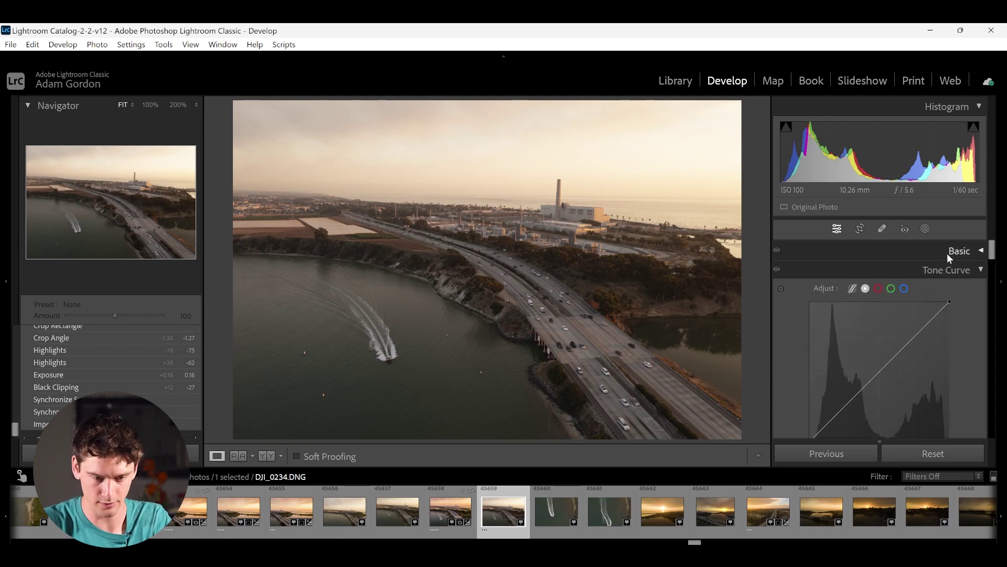
{"action": "left_click", "coordinate": [975, 250]}
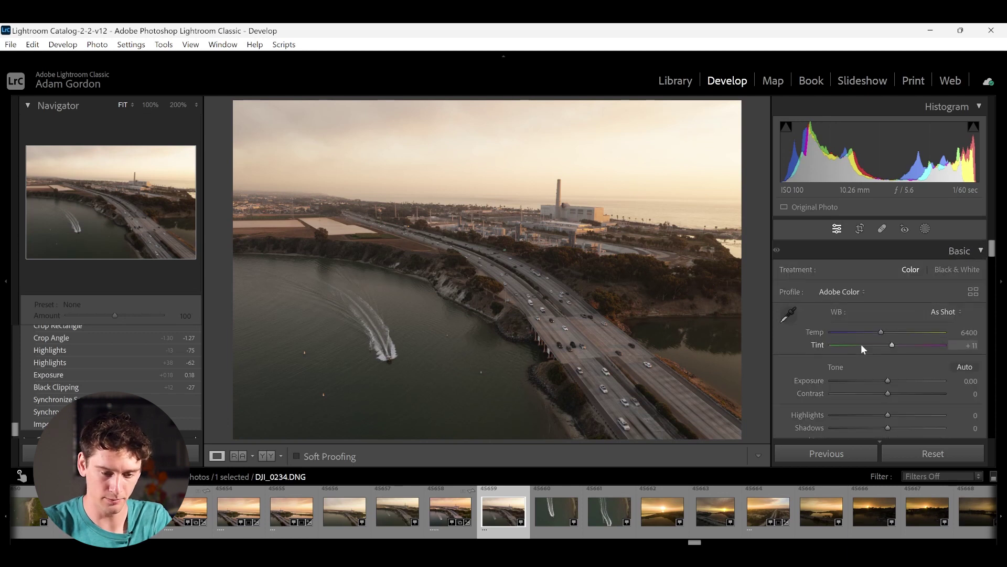
{"action": "scroll", "coordinate": [782, 370], "scroll_direction": "down", "scroll_amount": 3}
{"action": "scroll", "coordinate": [782, 370], "scroll_direction": "up", "scroll_amount": 1}
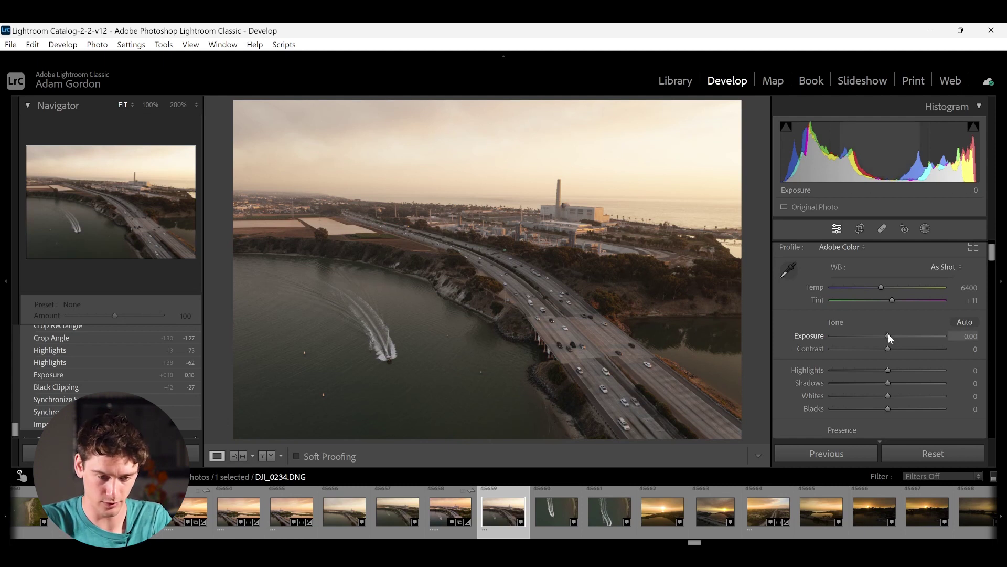
{"action": "mouse_move", "coordinate": [889, 334]}
{"action": "left_mouse_down"}
{"action": "mouse_move", "coordinate": [763, 332]}
{"action": "mouse_move", "coordinate": [890, 332]}
{"action": "left_mouse_up"}
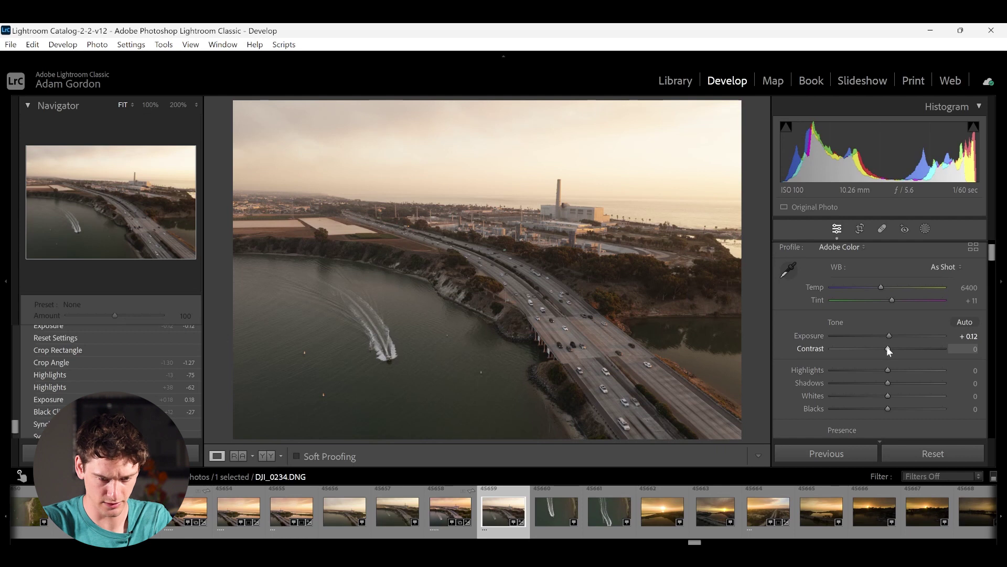
- Try higher Contrast values, reset Contrast to 0, then settle it at +26
{"action": "left_click_drag", "start_coordinate": [886, 346], "coordinate": [896, 347]}
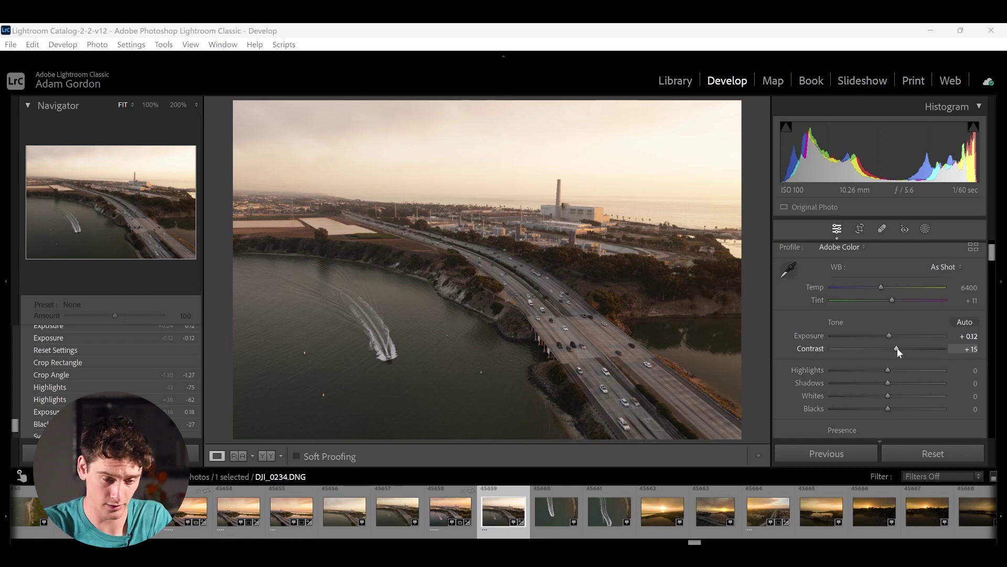
{"action": "left_click_drag", "start_coordinate": [896, 344], "coordinate": [968, 352]}
{"action": "left_click", "coordinate": [964, 350]}
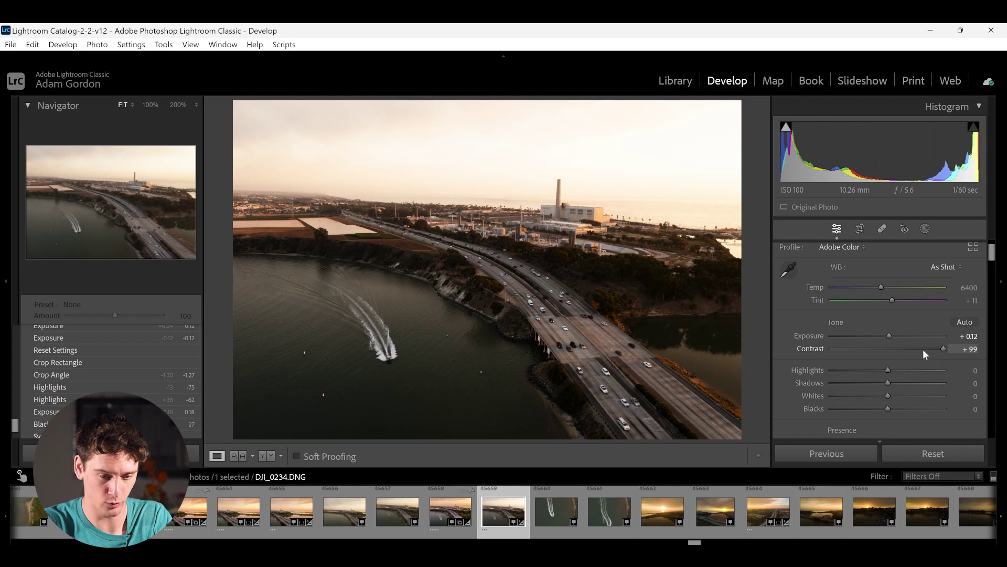
{"action": "type", "text": "0"}
{"action": "key", "text": "Return"}
{"action": "left_click_drag", "start_coordinate": [889, 347], "coordinate": [903, 347]}
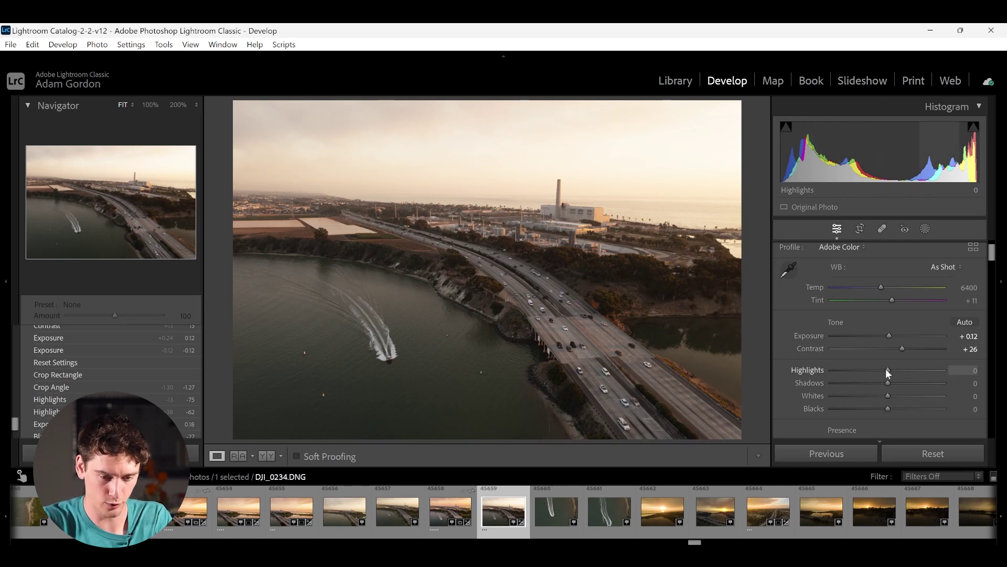
- Lower Highlights to -90 and zoom into the sunset sky to check recovered detail
{"action": "left_click_drag", "start_coordinate": [886, 368], "coordinate": [835, 365]}
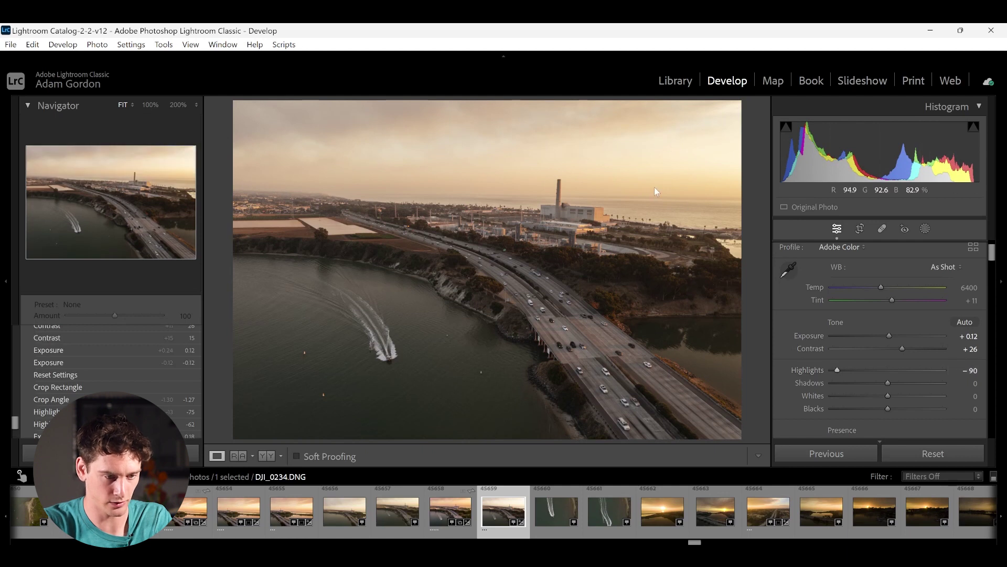
{"action": "left_click_drag", "start_coordinate": [651, 190], "coordinate": [608, 240]}
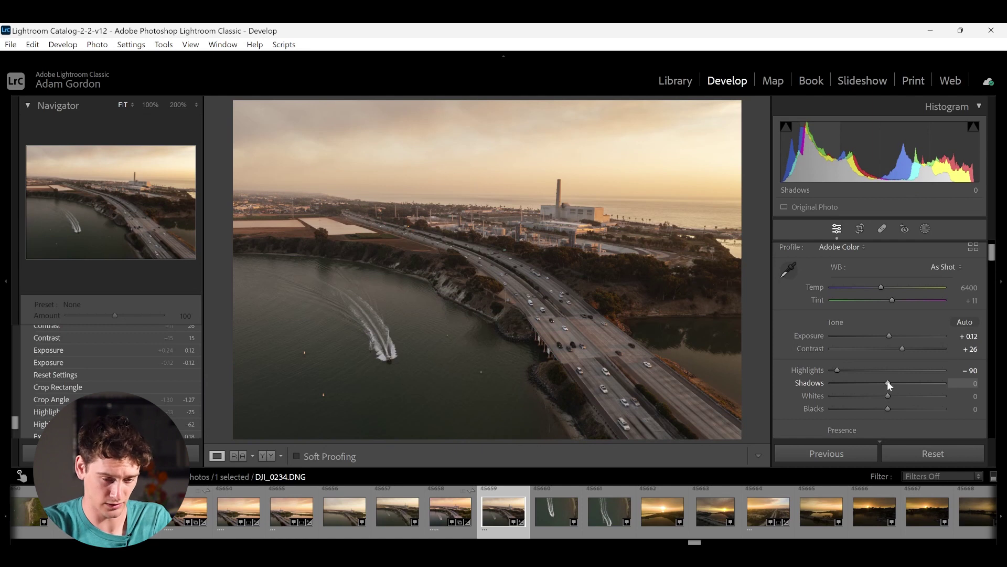
- Lift Shadows to +44, set Whites to -9 and deepen Blacks to -11
{"action": "mouse_move", "coordinate": [887, 381]}
{"action": "left_mouse_down"}
{"action": "mouse_move", "coordinate": [926, 381]}
{"action": "mouse_move", "coordinate": [887, 396]}
{"action": "mouse_move", "coordinate": [918, 396]}
{"action": "mouse_move", "coordinate": [876, 385]}
{"action": "mouse_move", "coordinate": [892, 392]}
{"action": "mouse_move", "coordinate": [883, 391]}
{"action": "left_mouse_up"}
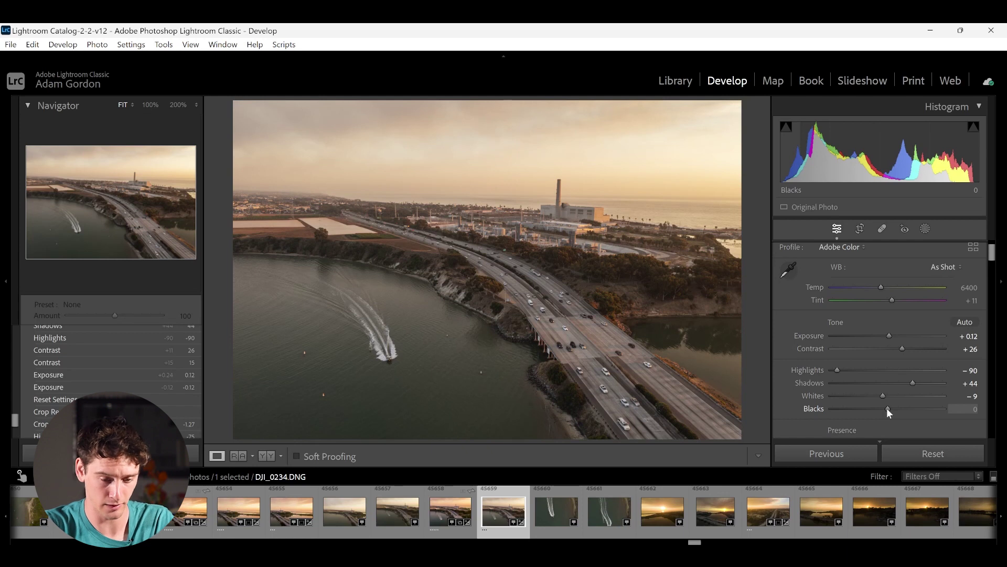
{"action": "left_click_drag", "start_coordinate": [886, 407], "coordinate": [881, 405]}
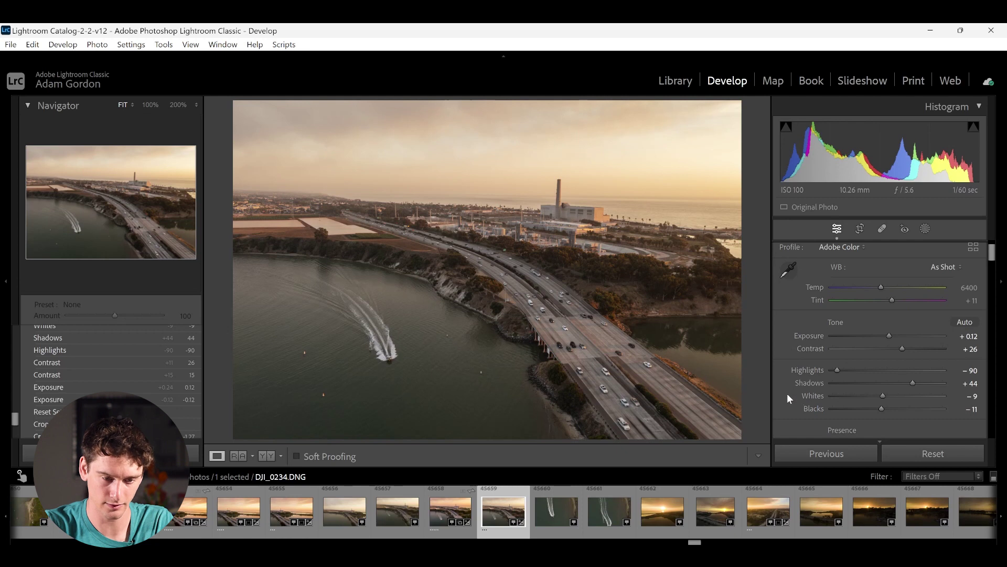
- Test Clarity at maximum, then settle it at +15
{"action": "scroll", "coordinate": [787, 392], "scroll_direction": "down", "scroll_amount": 3}
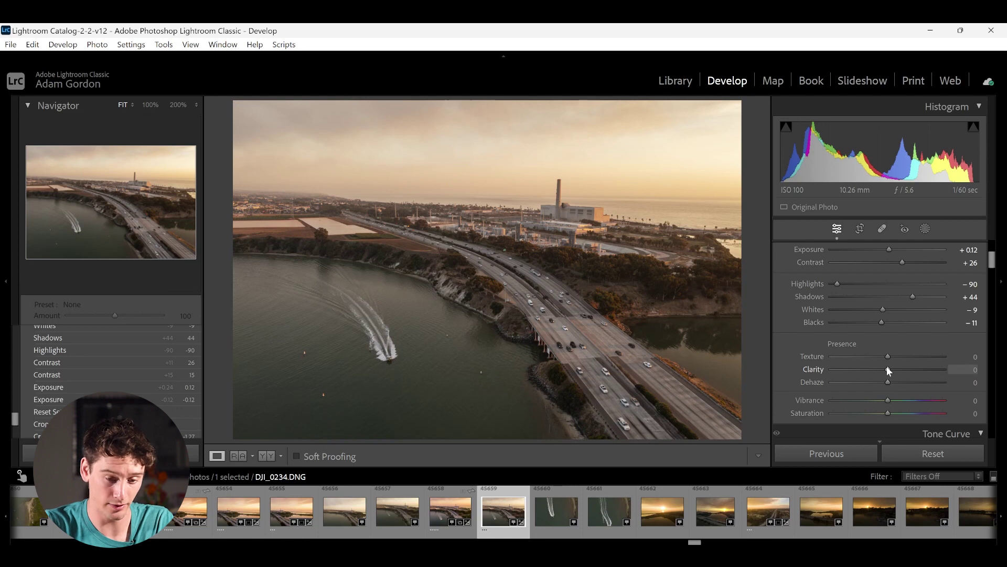
{"action": "left_click_drag", "start_coordinate": [888, 368], "coordinate": [913, 371]}
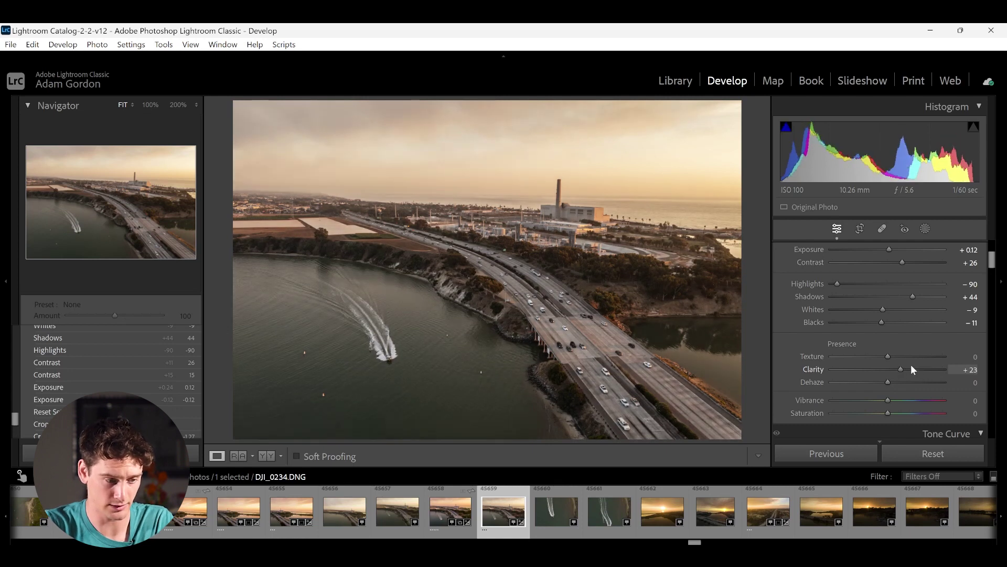
{"action": "scroll", "coordinate": [914, 364], "scroll_direction": "up", "scroll_amount": 2}
{"action": "left_click_drag", "start_coordinate": [927, 369], "coordinate": [953, 370]}
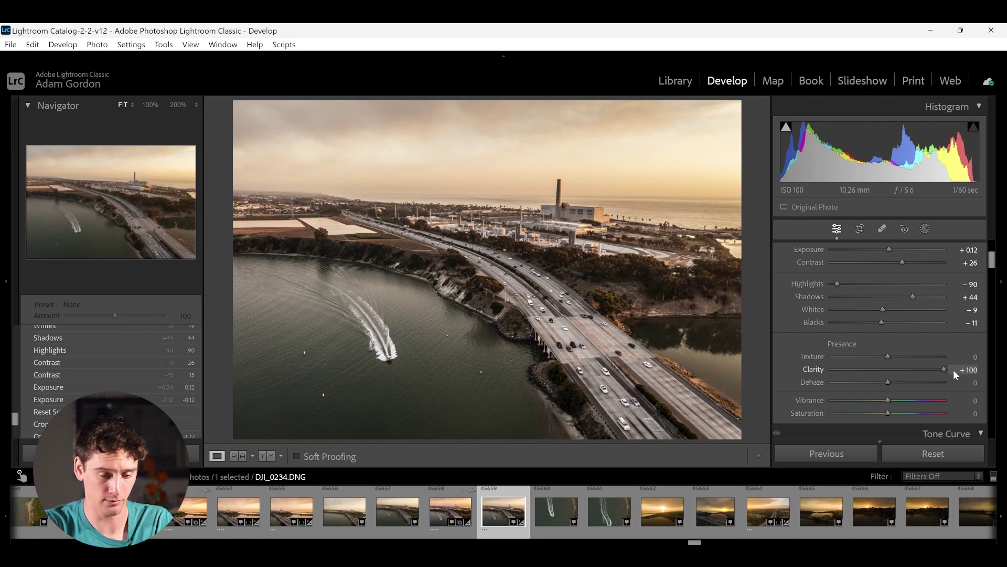
{"action": "left_click_drag", "start_coordinate": [952, 369], "coordinate": [896, 366]}
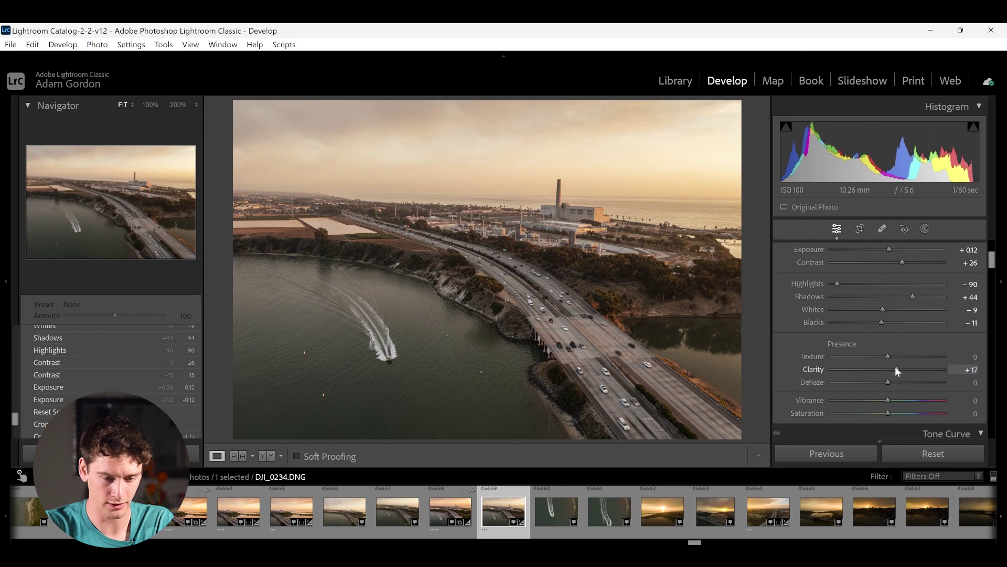
{"action": "left_click_drag", "start_coordinate": [896, 367], "coordinate": [895, 366]}
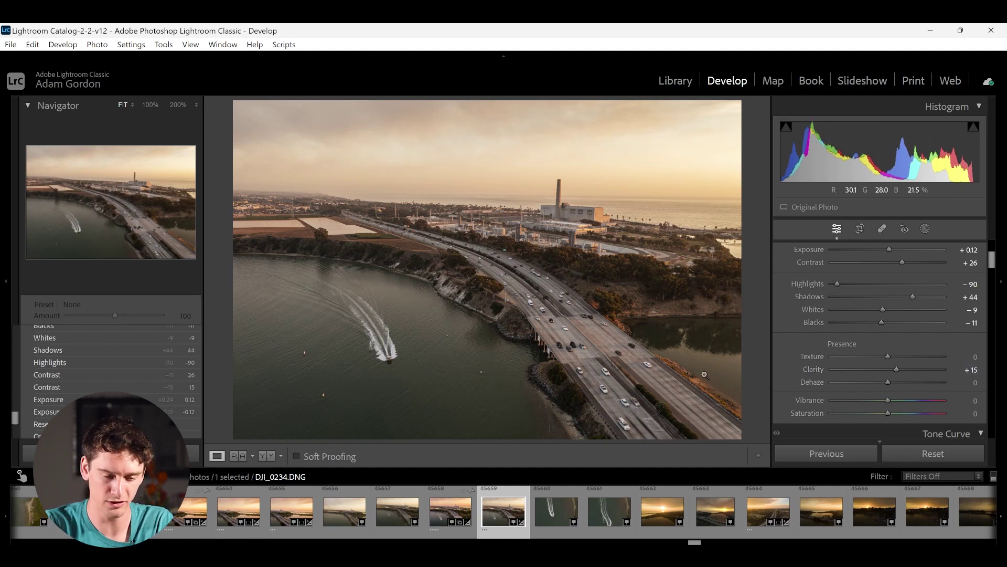
- Add Dehaze +4, Vibrance +33 and a slight Saturation boost of +3
{"action": "mouse_move", "coordinate": [888, 380]}
{"action": "left_mouse_down"}
{"action": "mouse_move", "coordinate": [911, 376]}
{"action": "mouse_move", "coordinate": [890, 380]}
{"action": "left_mouse_up"}
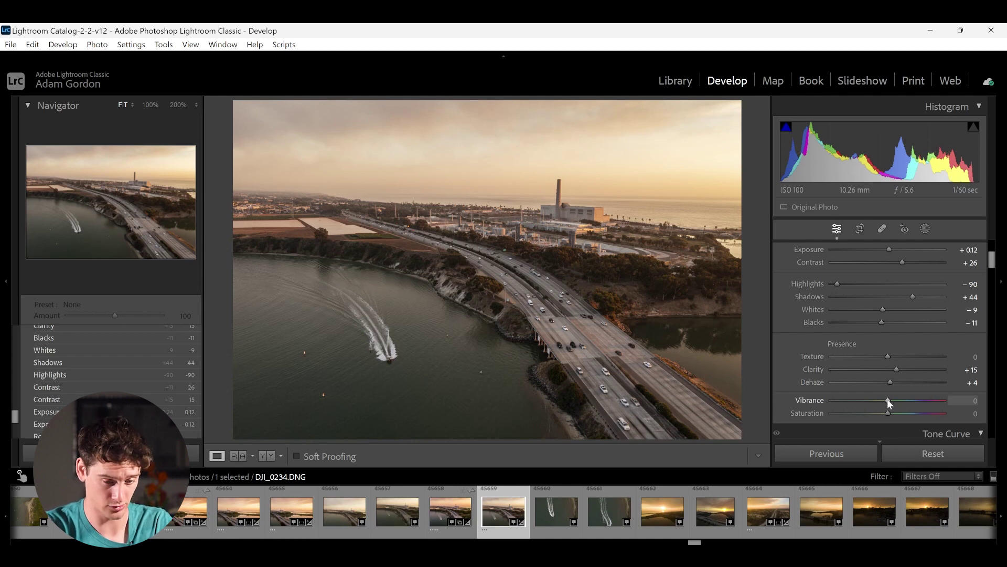
{"action": "mouse_move", "coordinate": [887, 399]}
{"action": "left_mouse_down"}
{"action": "mouse_move", "coordinate": [923, 401]}
{"action": "mouse_move", "coordinate": [894, 401]}
{"action": "mouse_move", "coordinate": [905, 399]}
{"action": "left_mouse_up"}
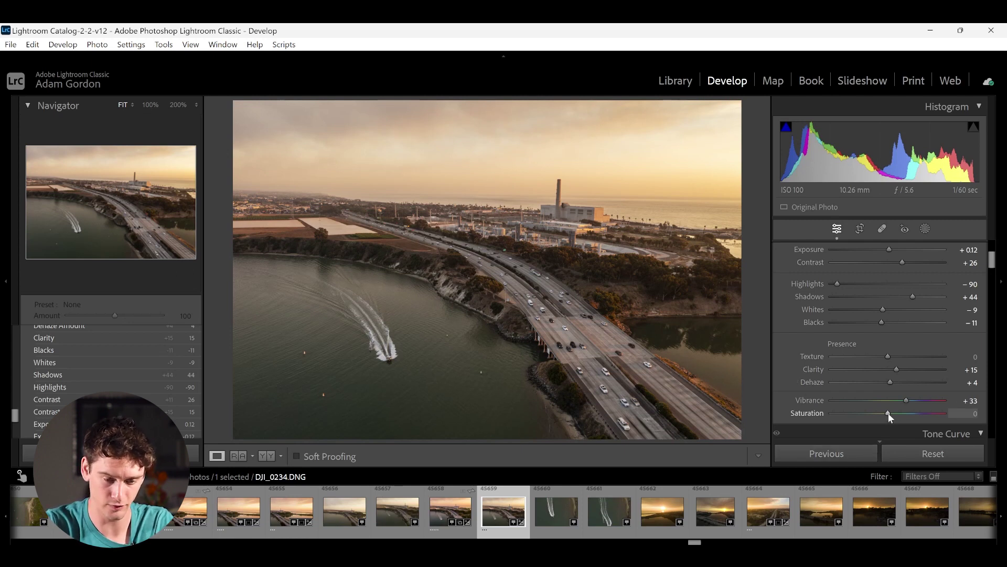
{"action": "left_click_drag", "start_coordinate": [889, 414], "coordinate": [890, 414]}
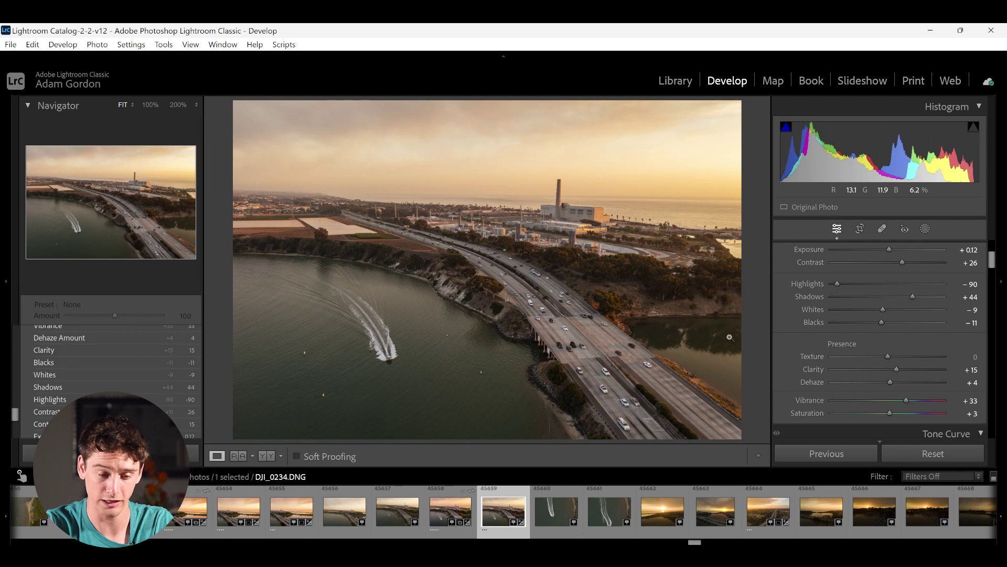
{"action": "scroll", "coordinate": [783, 294], "scroll_direction": "up", "scroll_amount": 3}
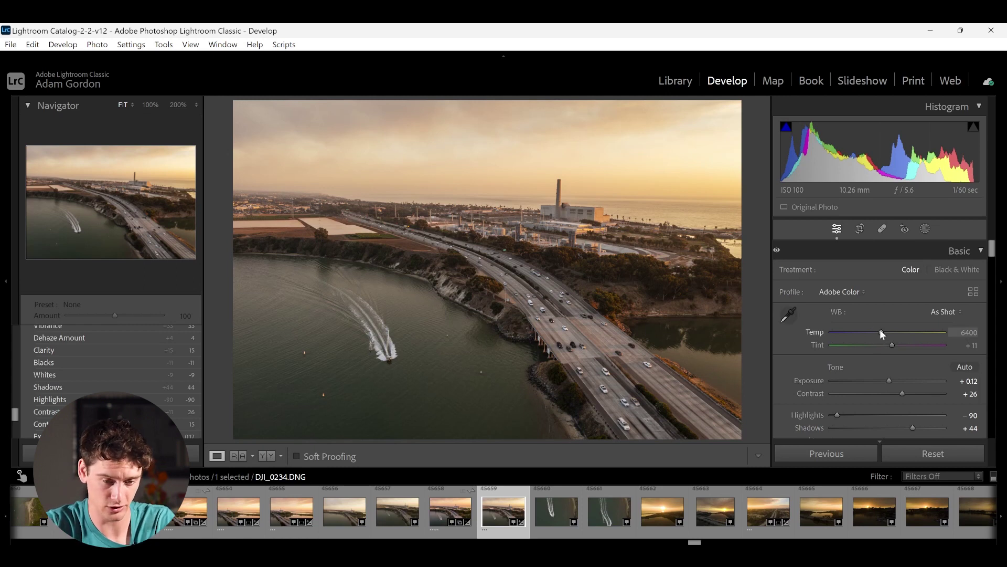
- Warm the white balance Temp to 6977 and inspect the power plant up close
{"action": "left_click_drag", "start_coordinate": [880, 329], "coordinate": [888, 330]}
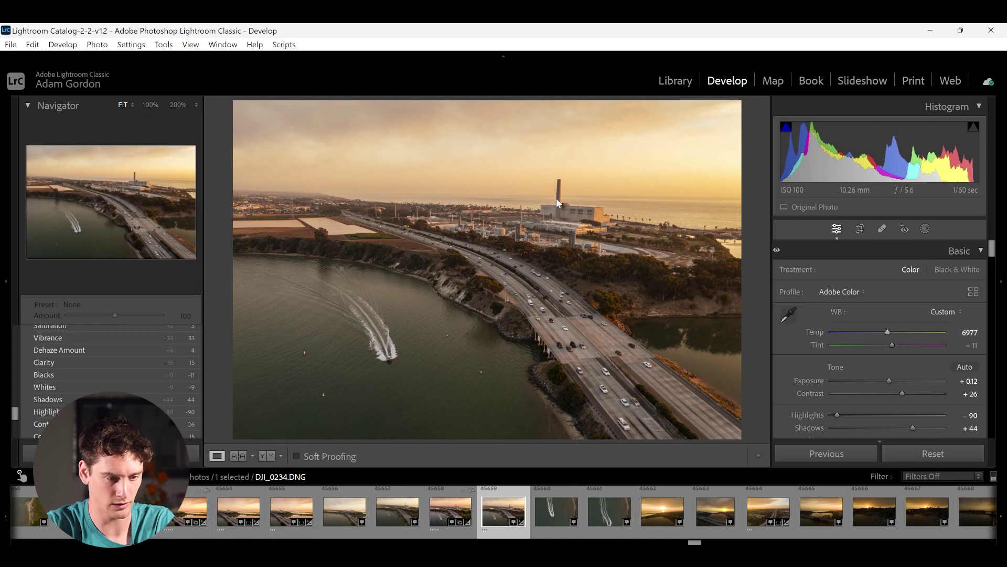
{"action": "left_click", "coordinate": [589, 203]}
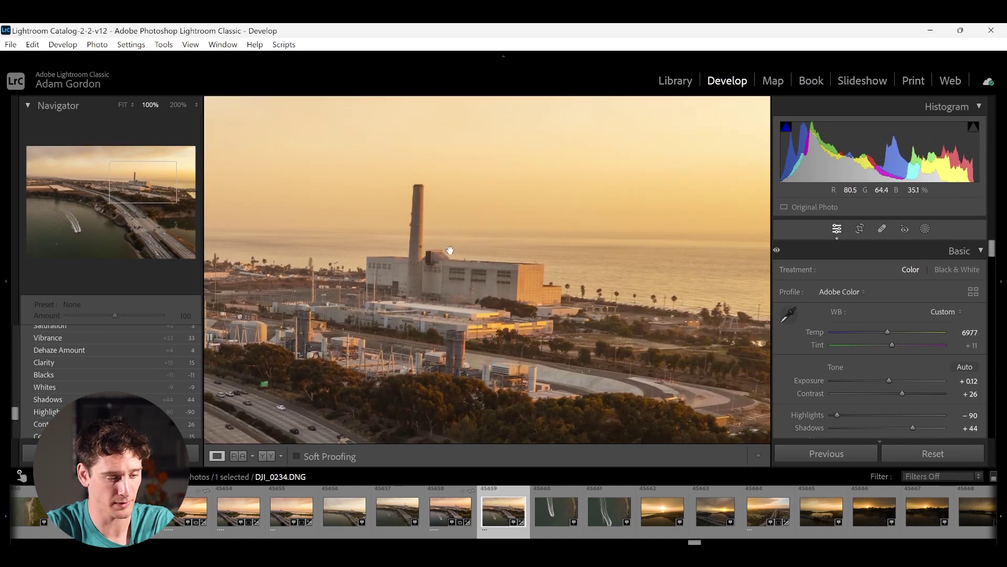
{"action": "left_click_drag", "start_coordinate": [537, 300], "coordinate": [568, 315]}
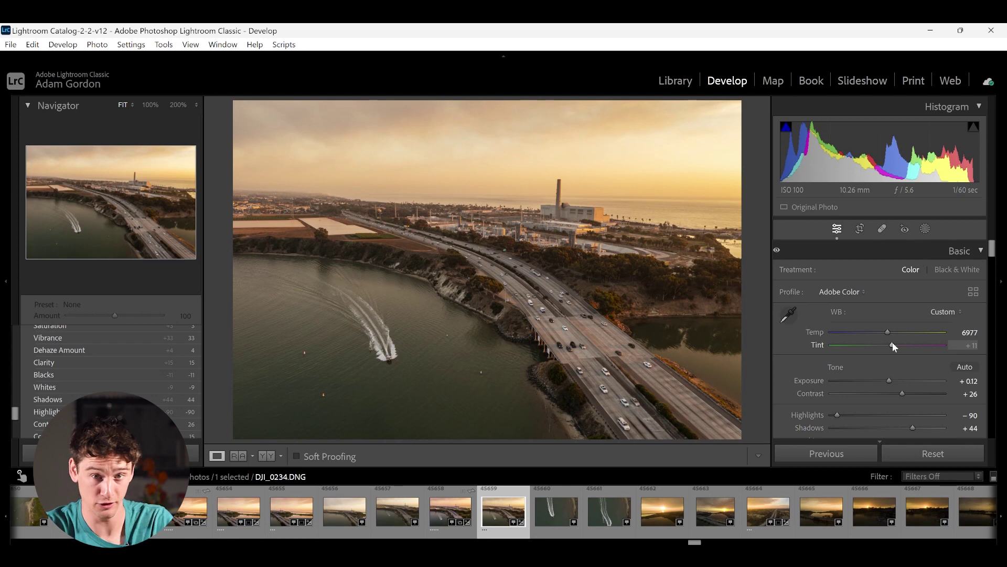
- Raise Tint to +42, checking the highway at 100% before returning to full view
{"action": "mouse_move", "coordinate": [893, 342]}
{"action": "left_mouse_down"}
{"action": "mouse_move", "coordinate": [859, 344]}
{"action": "mouse_move", "coordinate": [905, 344]}
{"action": "left_mouse_up"}
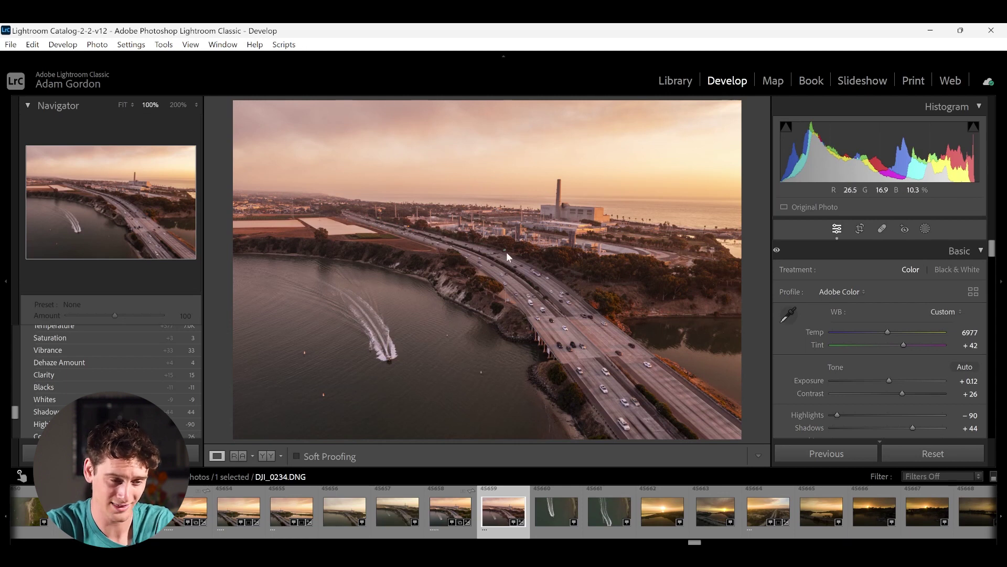
{"action": "left_click", "coordinate": [500, 225]}
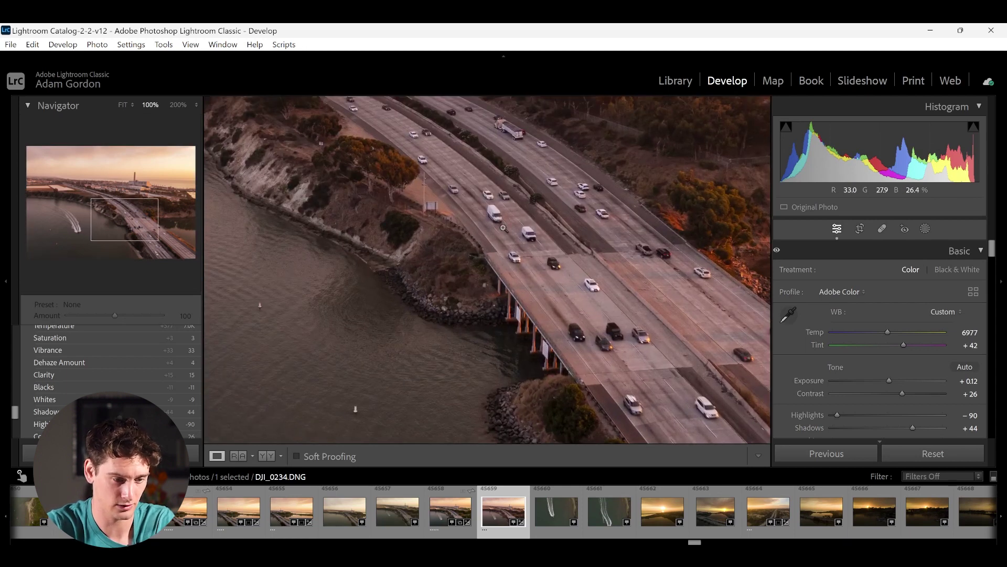
{"action": "left_click", "coordinate": [501, 226]}
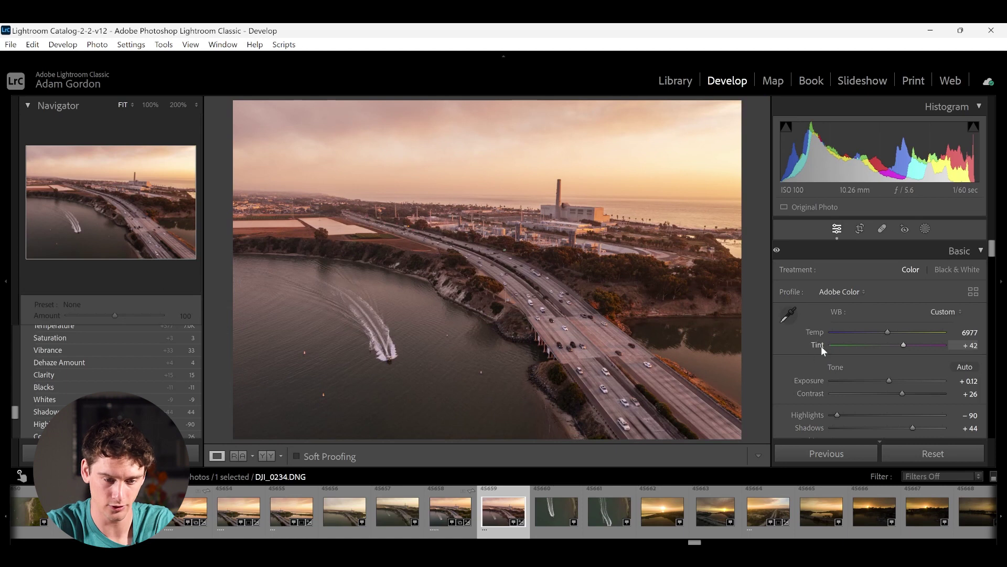
- Add a shadow point and a slightly raised midtone point to the point tone curve
{"action": "scroll", "coordinate": [784, 372], "scroll_direction": "down", "scroll_amount": 10}
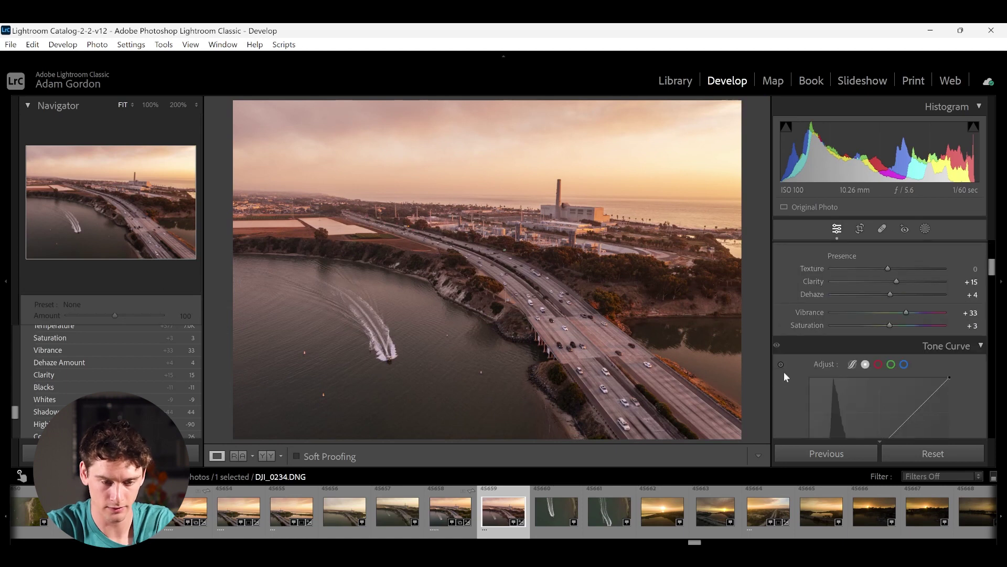
{"action": "scroll", "coordinate": [784, 371], "scroll_direction": "up", "scroll_amount": 1}
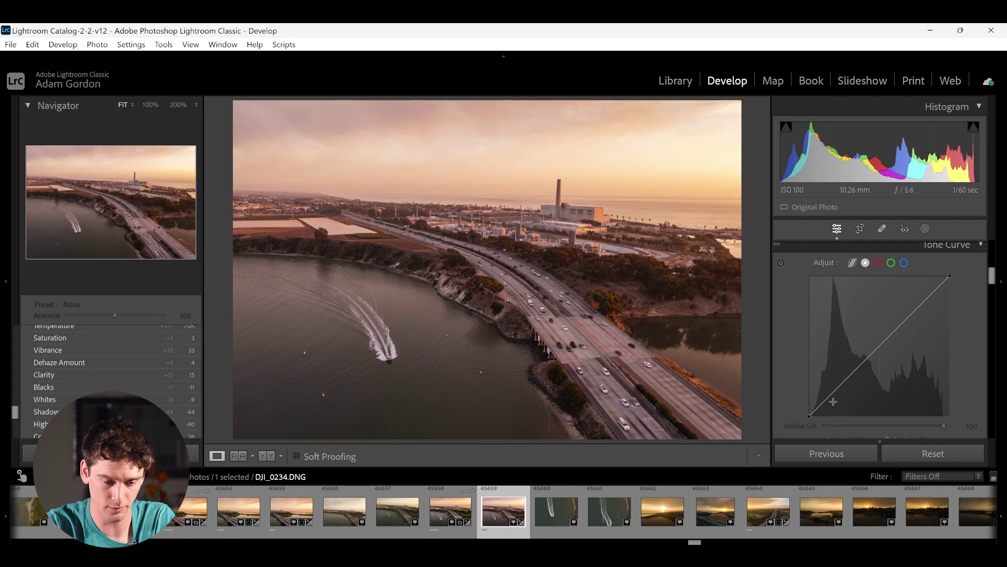
{"action": "left_click_drag", "start_coordinate": [833, 393], "coordinate": [834, 397]}
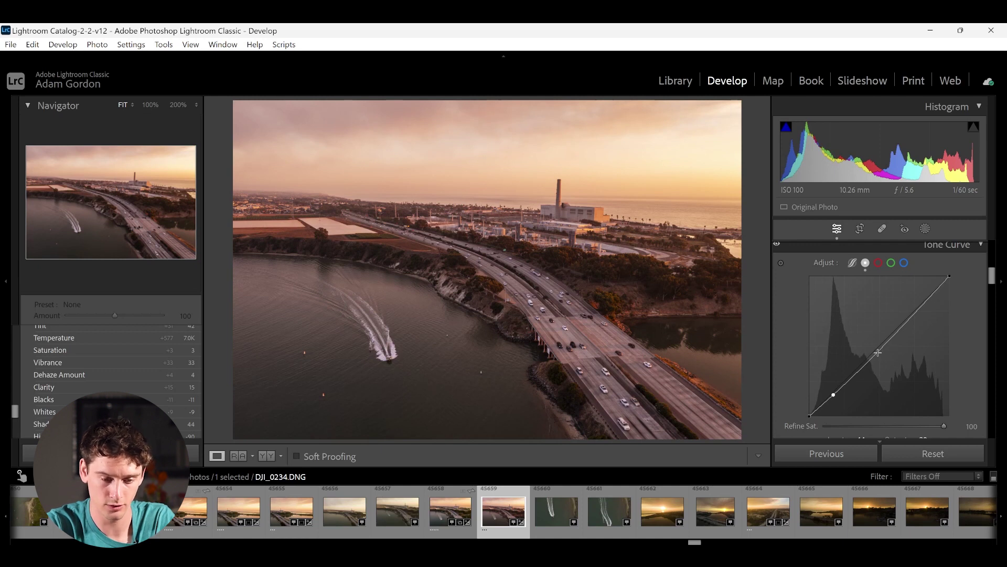
{"action": "left_click", "coordinate": [877, 351]}
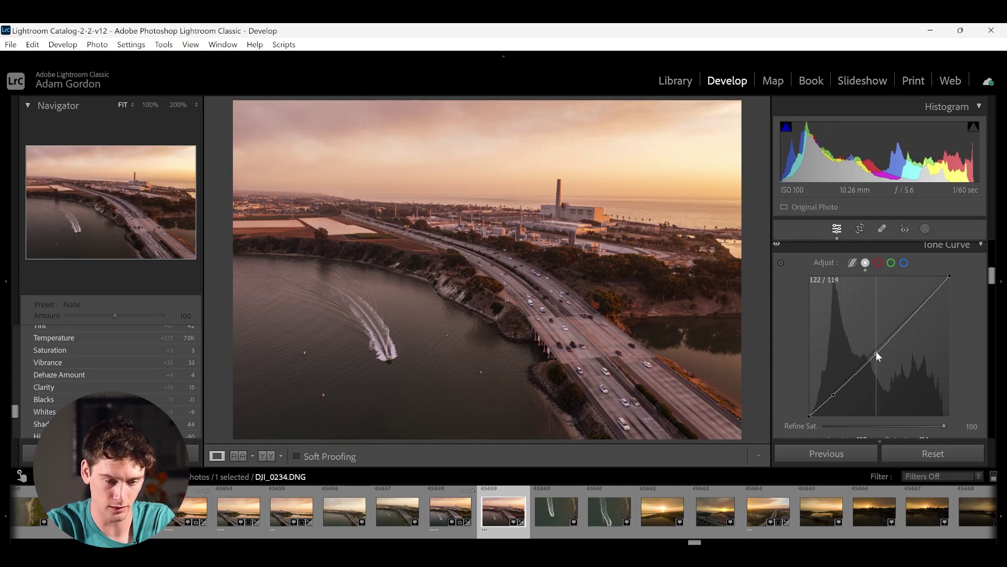
{"action": "left_click_drag", "start_coordinate": [876, 351], "coordinate": [877, 350]}
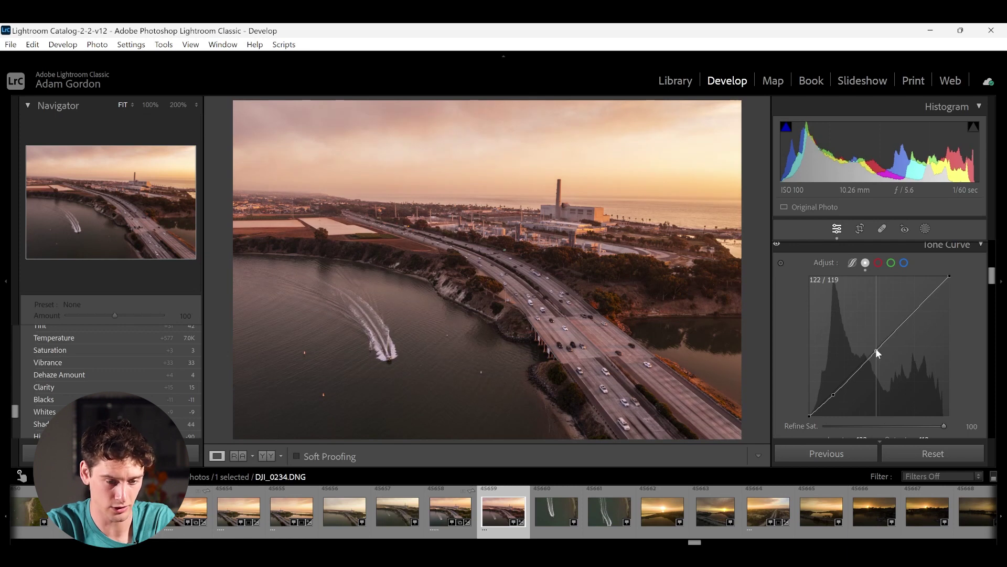
{"action": "left_click_drag", "start_coordinate": [876, 350], "coordinate": [877, 348]}
- Add highlight points and lower the upper one to 215/208, completing the S-curve
{"action": "left_click", "coordinate": [870, 312]}
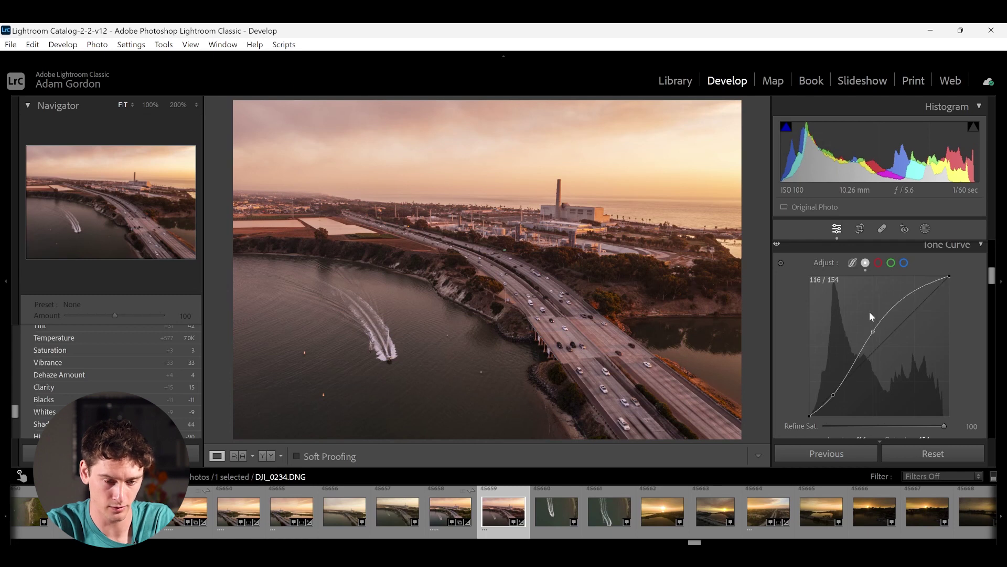
{"action": "left_click_drag", "start_coordinate": [870, 312], "coordinate": [878, 343]}
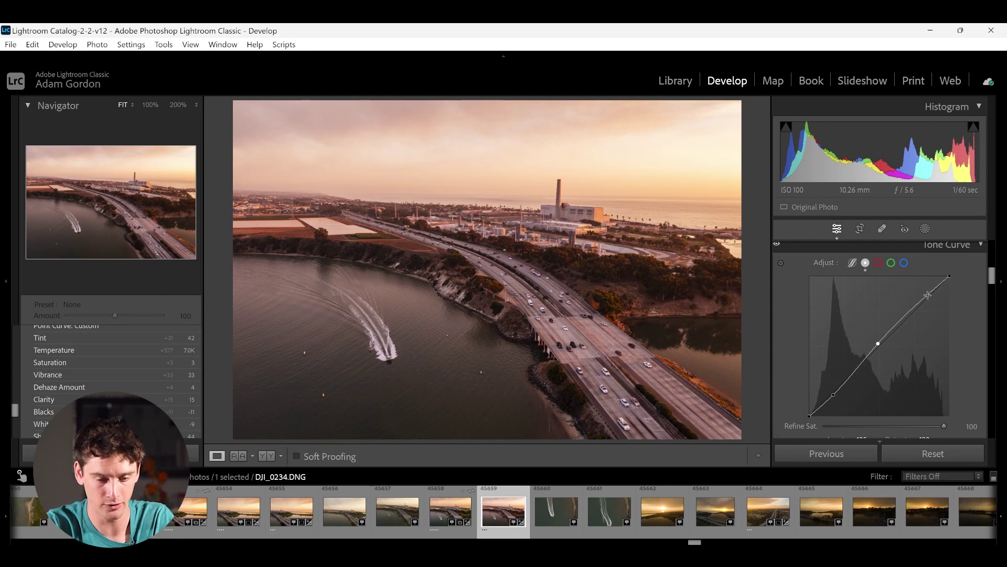
{"action": "left_click", "coordinate": [927, 297]}
{"action": "left_click_drag", "start_coordinate": [927, 295], "coordinate": [927, 300]}
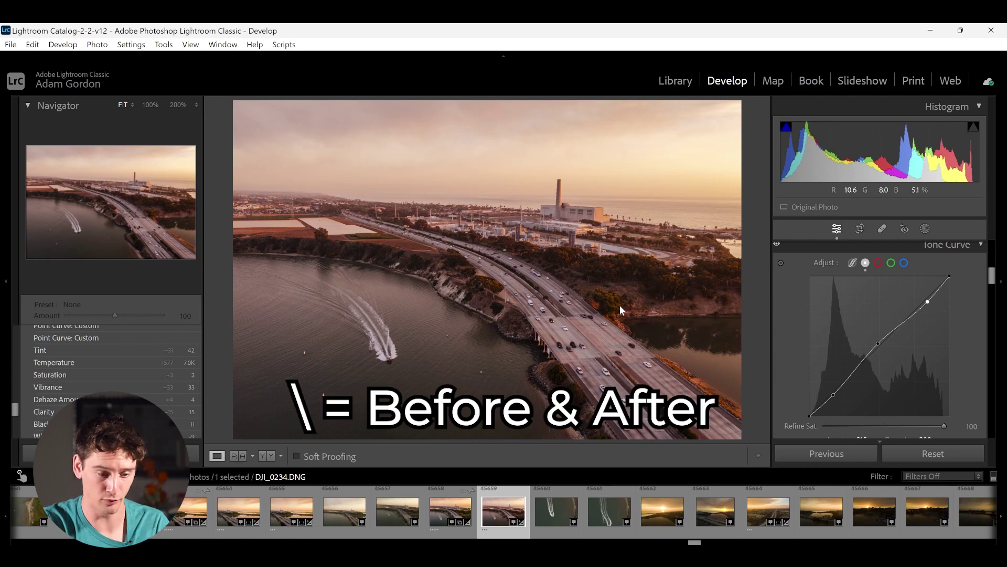
{"action": "key", "text": "backslash"}
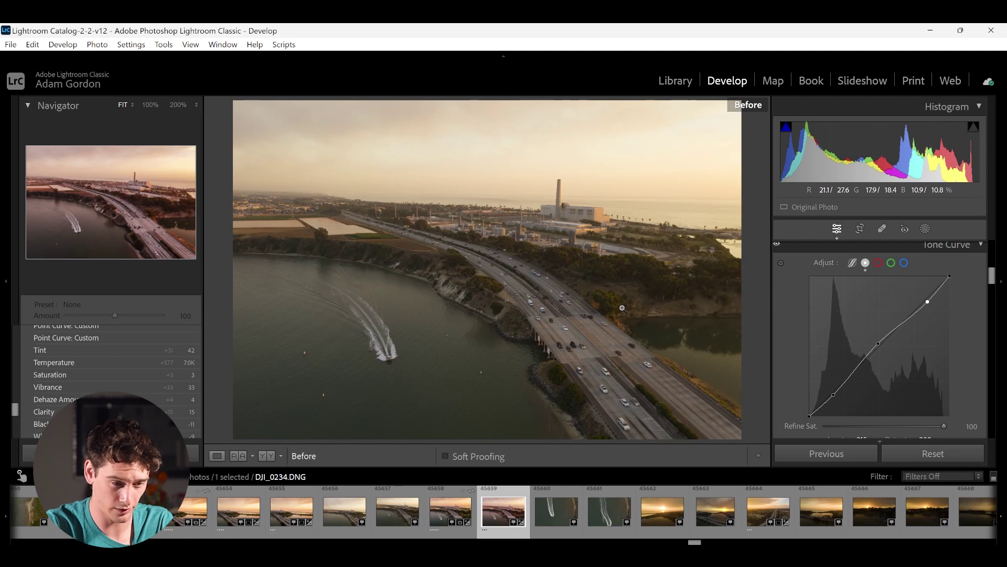
{"action": "key", "text": "backslash"}
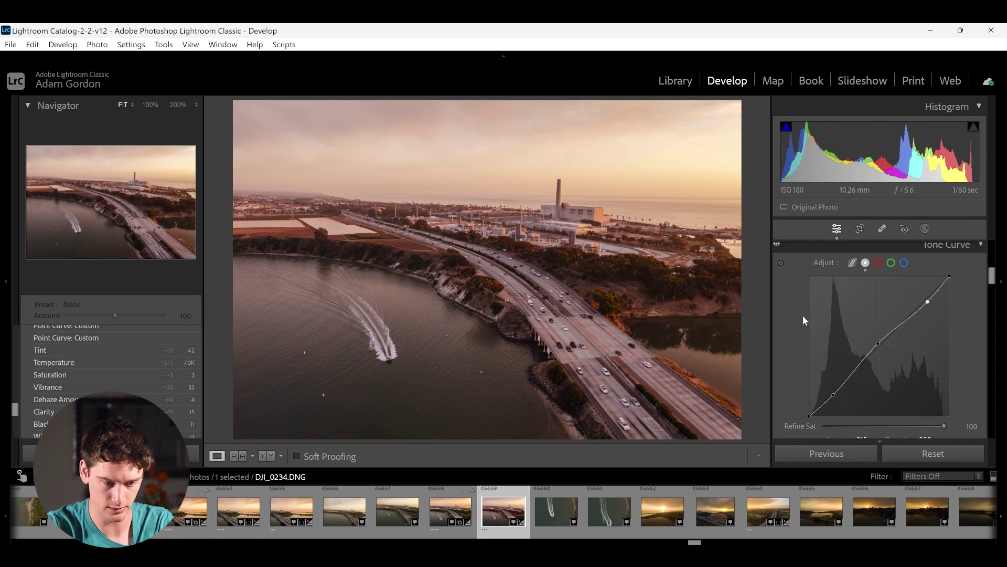
{"action": "scroll", "coordinate": [797, 313], "scroll_direction": "up", "scroll_amount": 5}
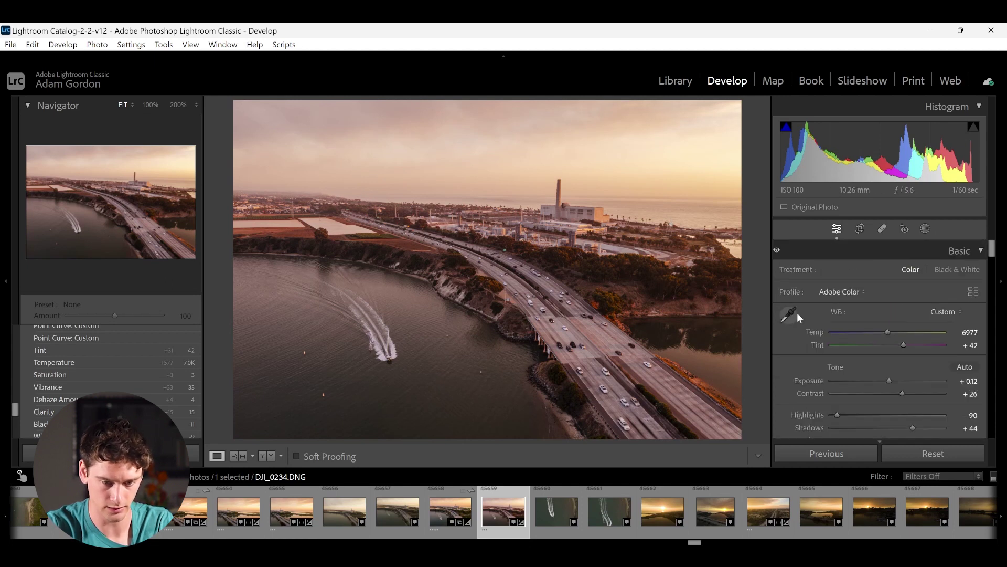
- In Crop Overlay, try a manual rotation and undo it back to zero
{"action": "left_click", "coordinate": [860, 230]}
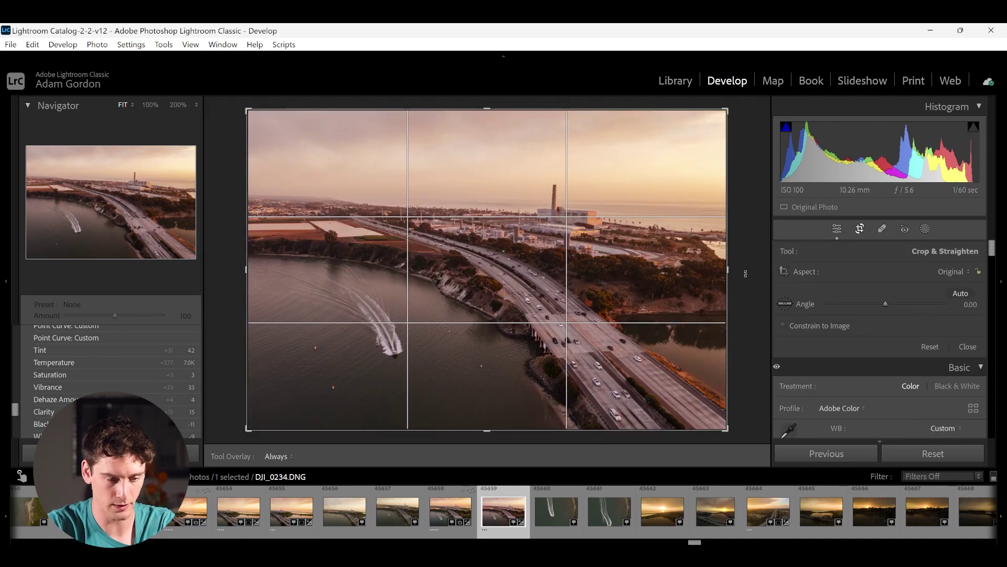
{"action": "mouse_move", "coordinate": [745, 273]}
{"action": "left_mouse_down"}
{"action": "mouse_move", "coordinate": [743, 263]}
{"action": "mouse_move", "coordinate": [744, 285]}
{"action": "left_mouse_up"}
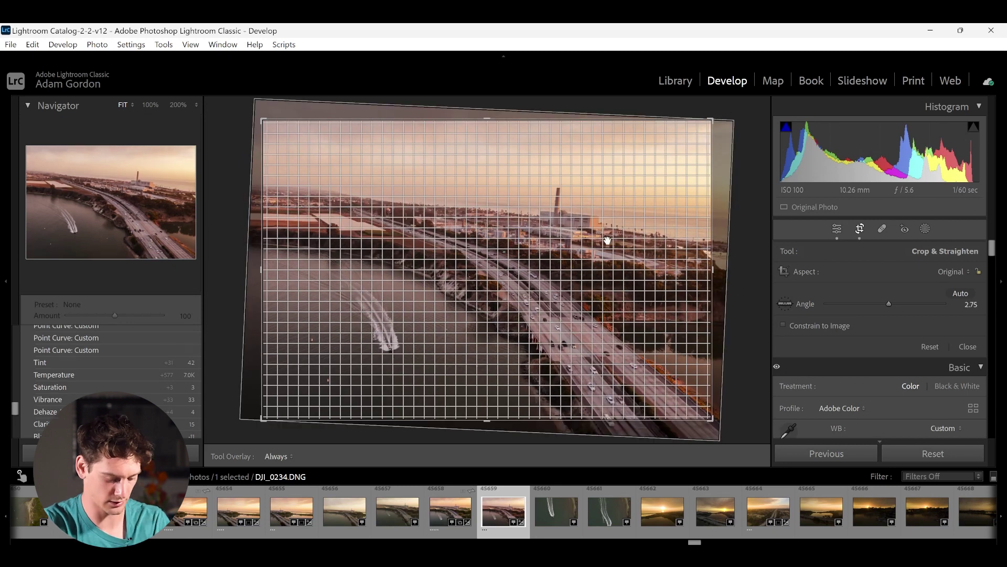
{"action": "key", "text": "ctrl+z"}
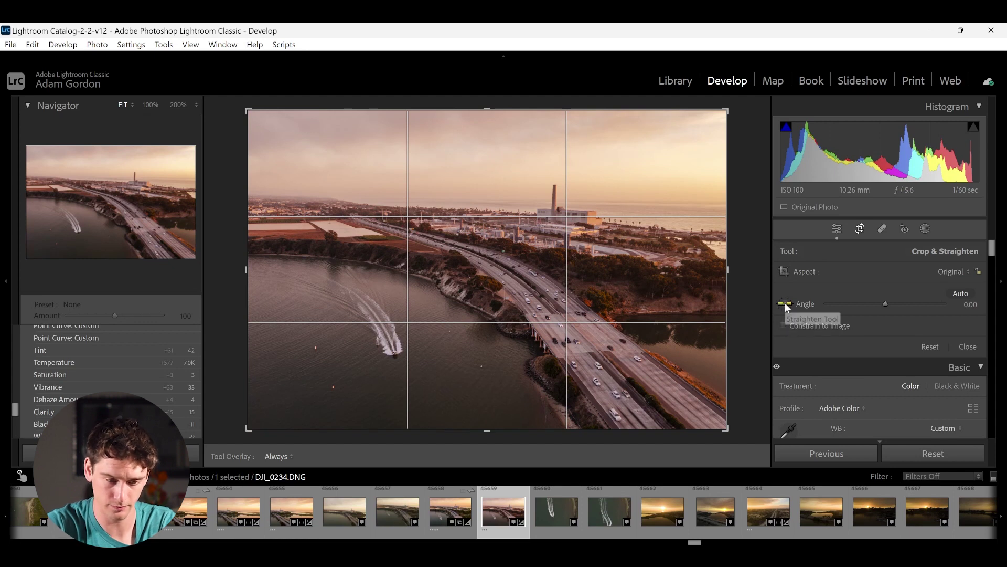
- Level the horizon with the Straighten tool, apply, then fine-tune the angle to -0.42
{"action": "left_click", "coordinate": [786, 307]}
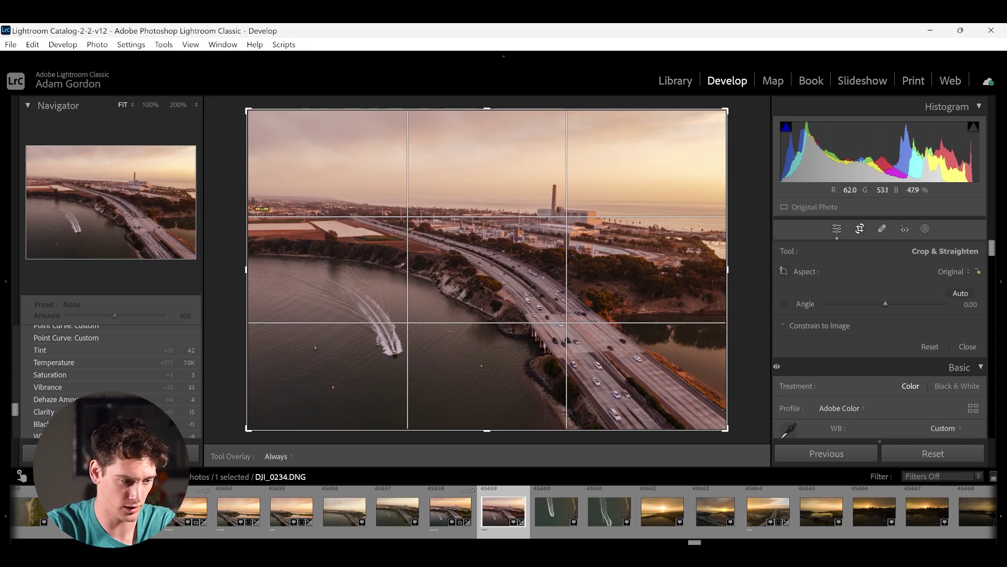
{"action": "left_click_drag", "start_coordinate": [248, 190], "coordinate": [766, 207]}
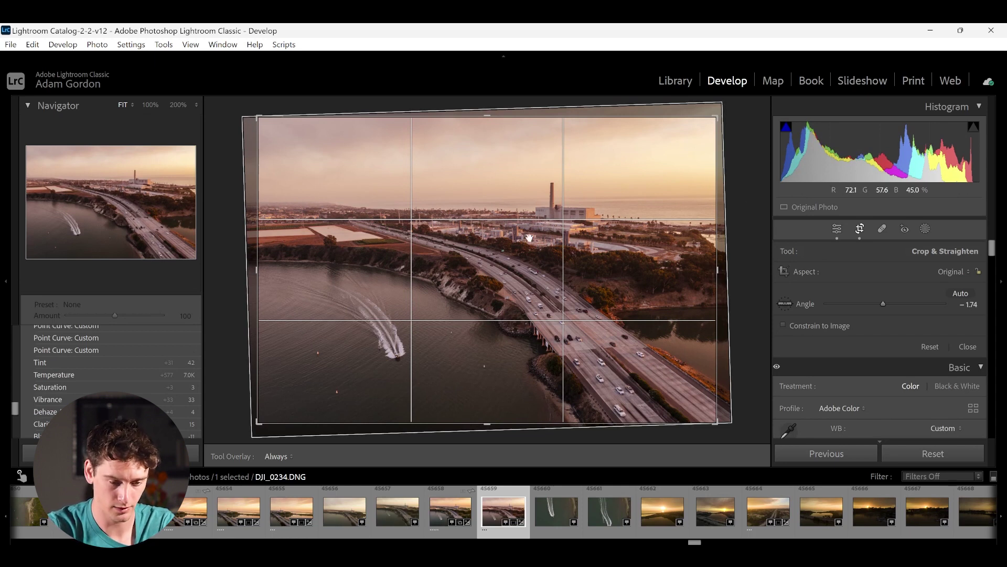
{"action": "key", "text": "Return"}
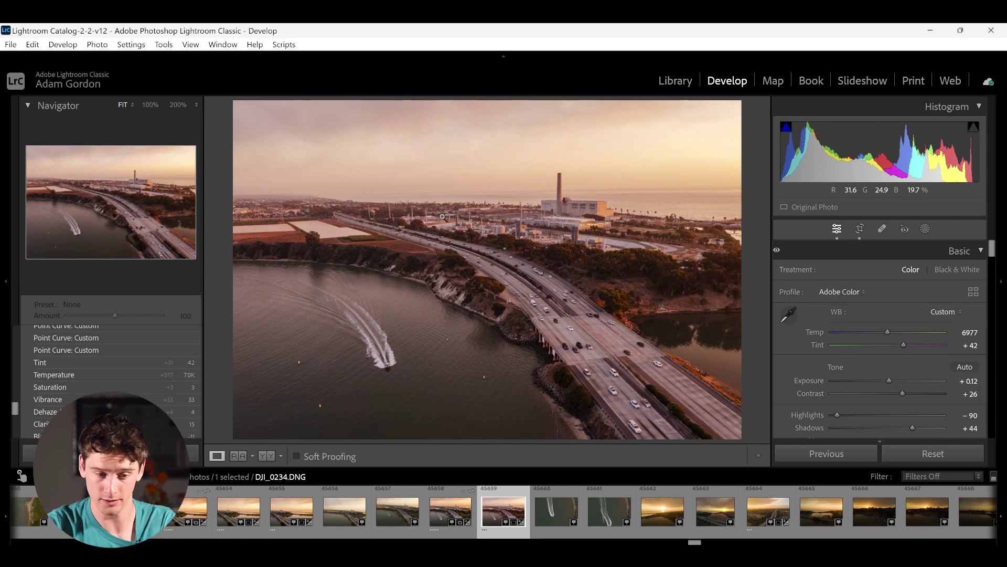
{"action": "left_click", "coordinate": [862, 229]}
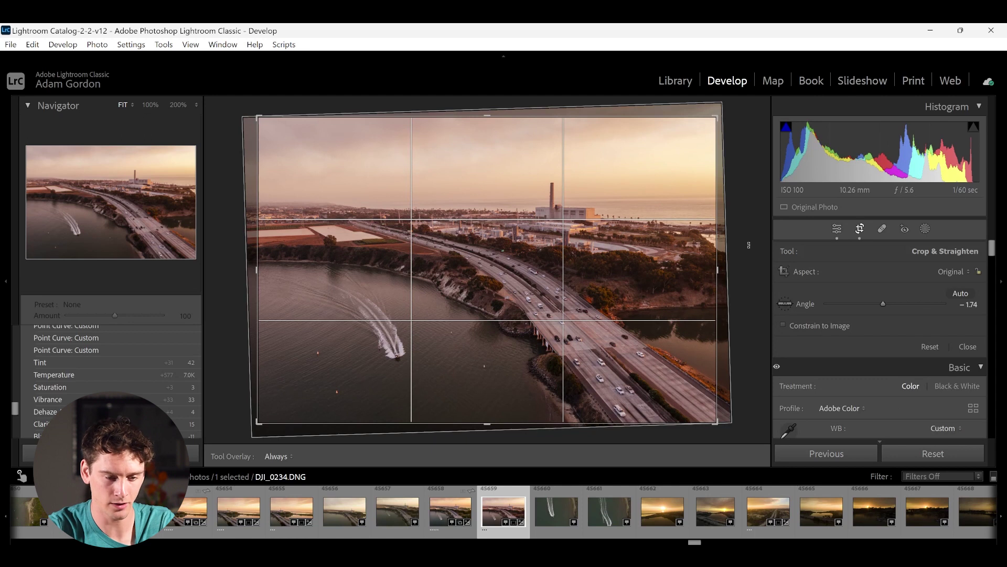
{"action": "left_click_drag", "start_coordinate": [751, 244], "coordinate": [749, 251]}
- Commit the refined crop and review the Basic and Tone Curve settings in the Develop panels
{"action": "key", "text": "Return"}
{"action": "scroll", "coordinate": [845, 363], "scroll_direction": "down", "scroll_amount": 3}
{"action": "scroll", "coordinate": [845, 363], "scroll_direction": "down", "scroll_amount": 10}
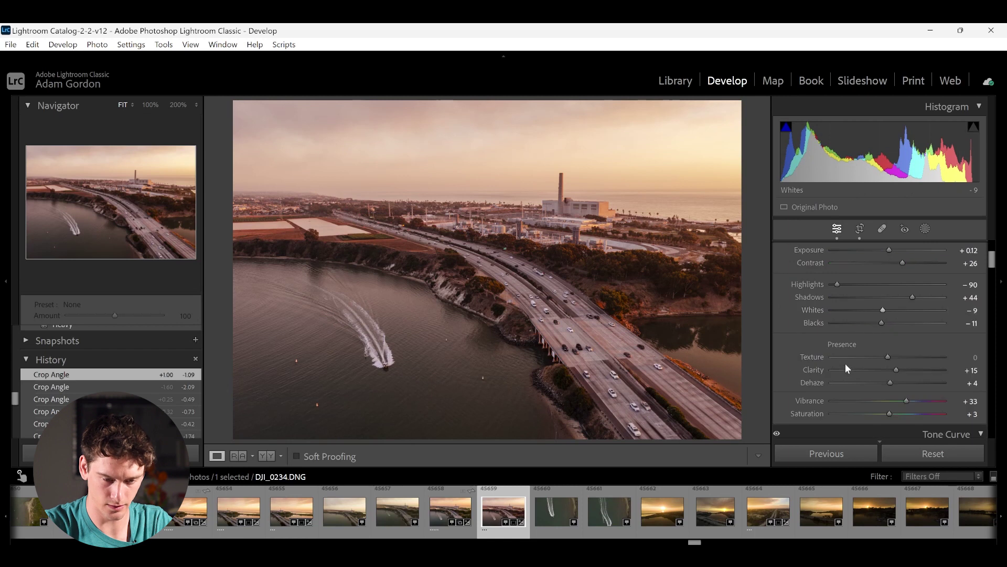
{"action": "scroll", "coordinate": [845, 363], "scroll_direction": "down", "scroll_amount": 5}
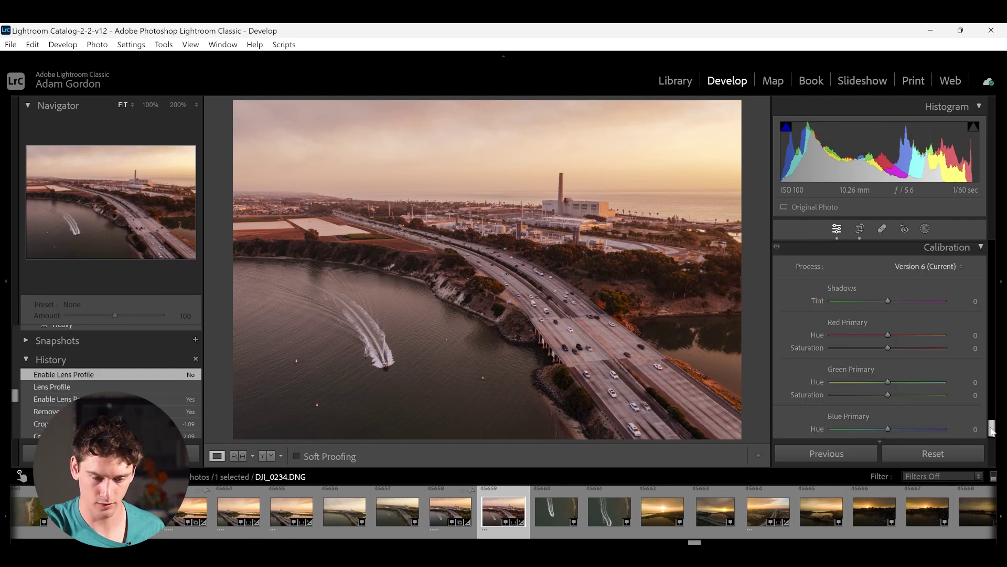
{"action": "left_click_drag", "start_coordinate": [993, 430], "coordinate": [992, 255]}
{"action": "scroll", "coordinate": [889, 255], "scroll_direction": "down", "scroll_amount": 4}
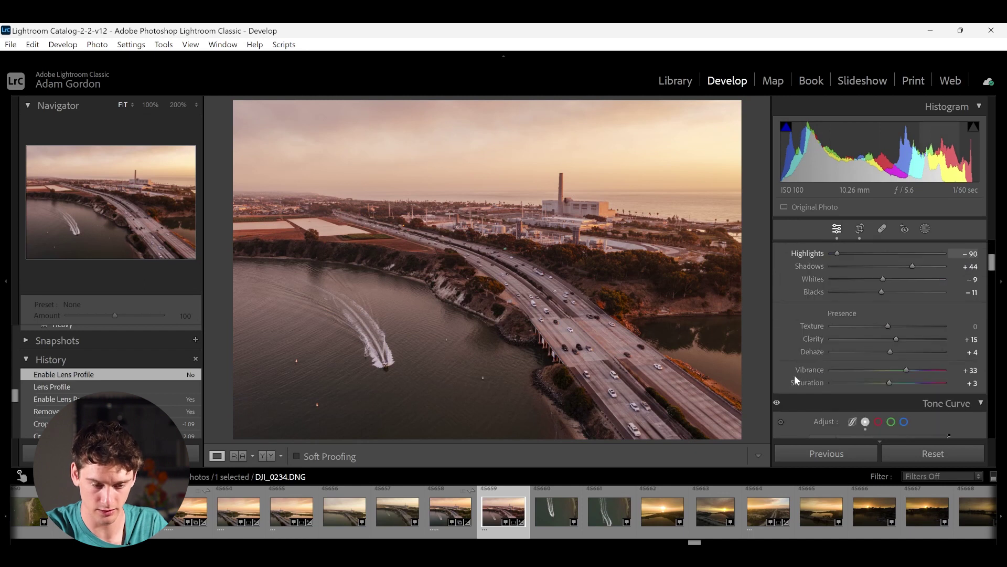
{"action": "scroll", "coordinate": [817, 392], "scroll_direction": "down", "scroll_amount": 3}
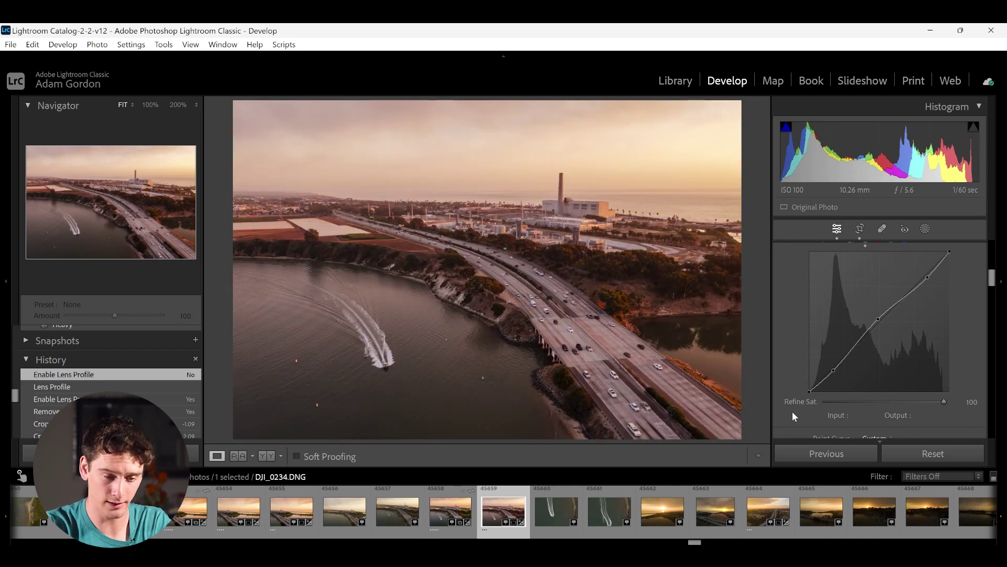
{"action": "scroll", "coordinate": [789, 275], "scroll_direction": "up", "scroll_amount": 3}
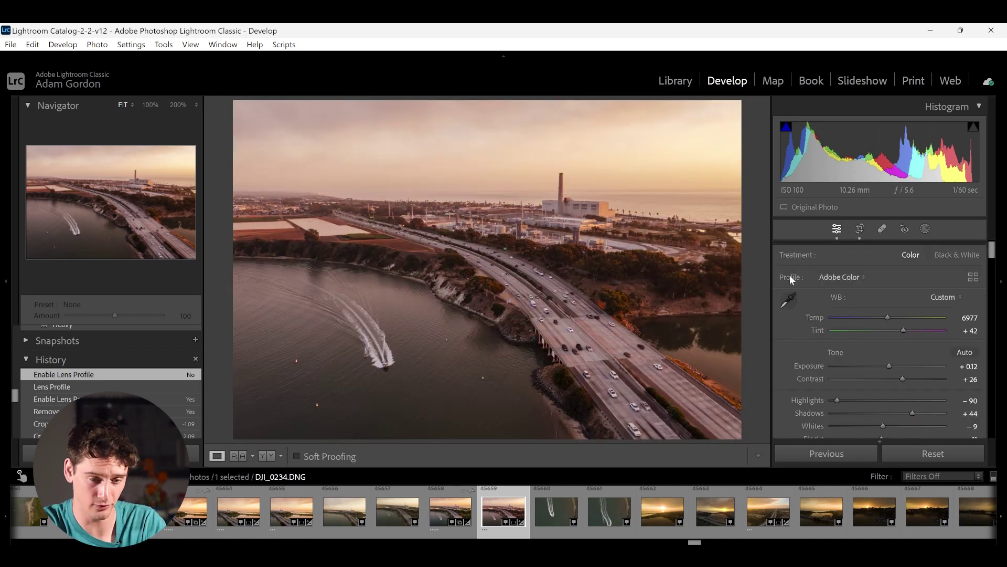